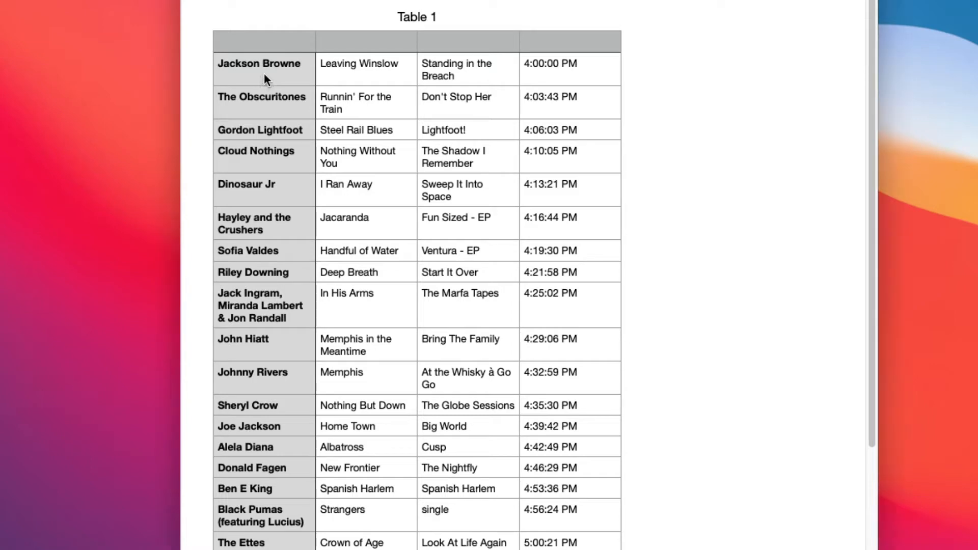
{"action": "left_click", "coordinate": [372, 71]}
{"action": "left_click", "coordinate": [246, 74]}
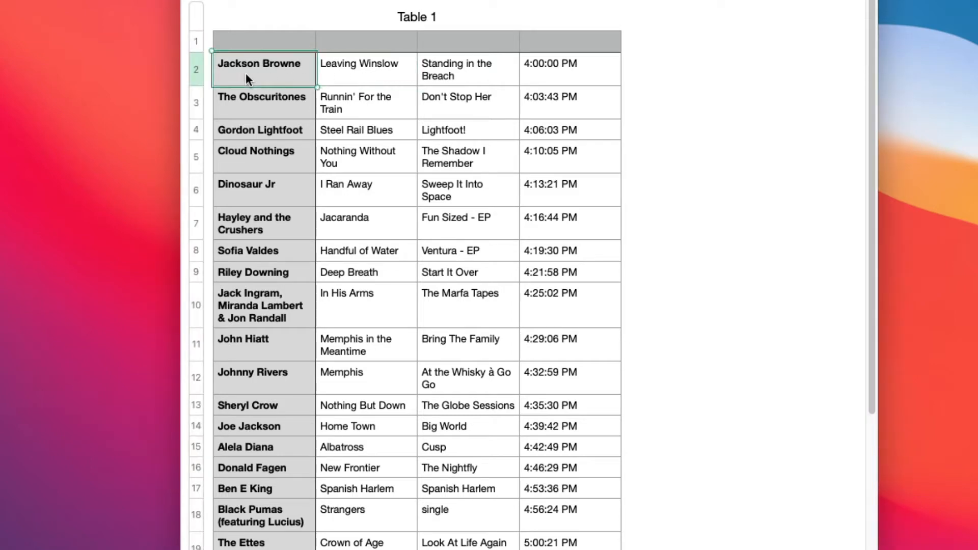
{"action": "left_click", "coordinate": [484, 69]}
{"action": "left_click", "coordinate": [570, 67]}
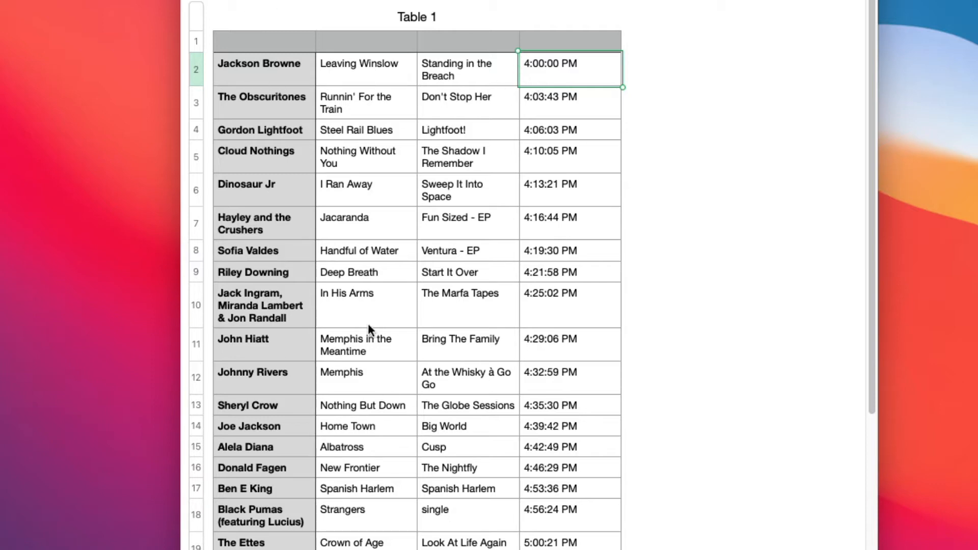
Step: Select and copy all song rows of Table 1, from cell A2 through cell D34
{"action": "left_click", "coordinate": [263, 66]}
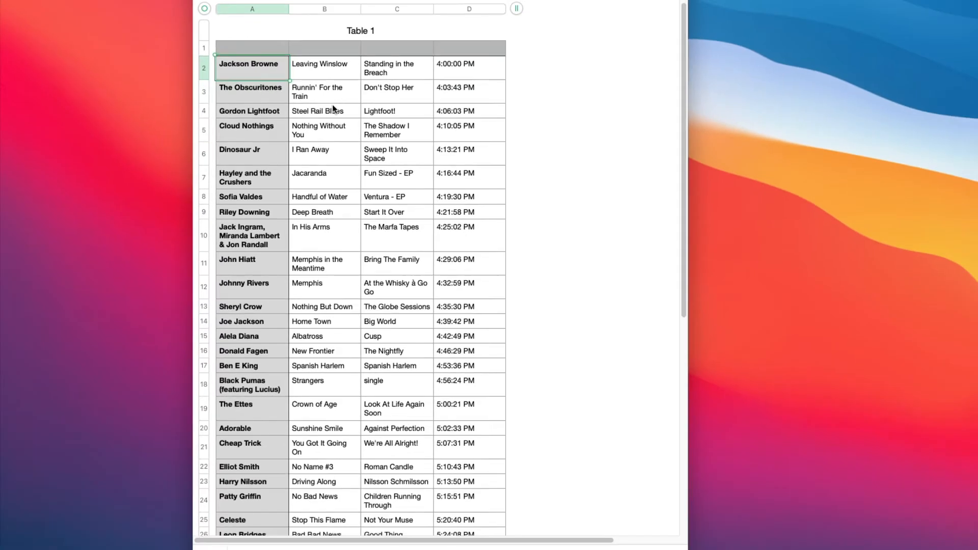
{"action": "scroll", "coordinate": [376, 131], "scroll_direction": "down", "scroll_amount": 3}
{"action": "scroll", "coordinate": [332, 107], "scroll_direction": "down", "scroll_amount": 5}
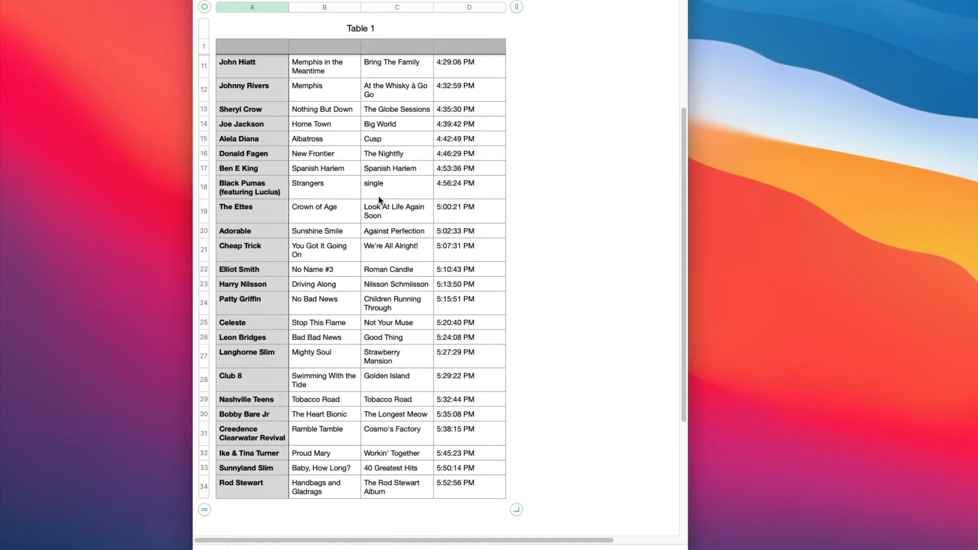
{"action": "left_click", "coordinate": [474, 488], "text": "shift"}
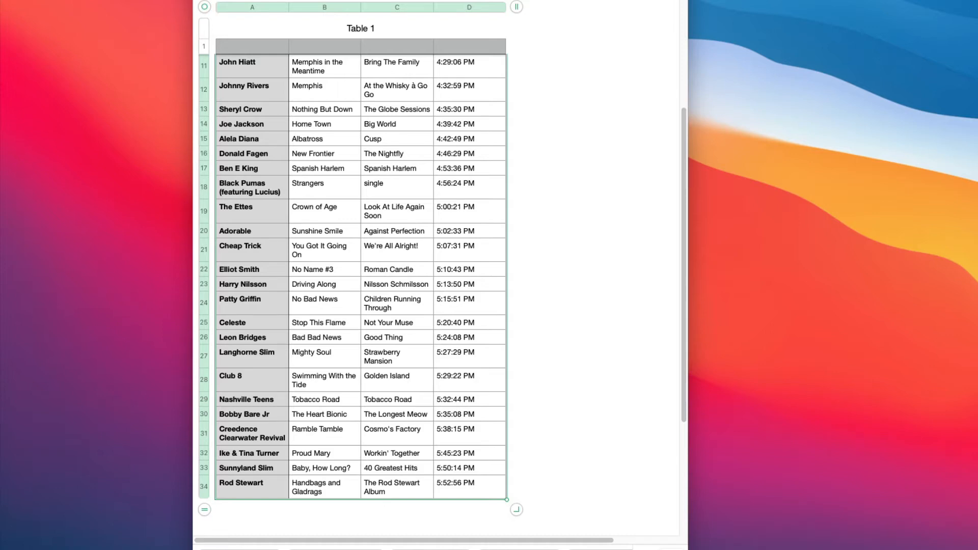
Step: Switch to Spinitron in the browser and start a new playlist for the show Lost in the Tracks
{"action": "left_click", "coordinate": [977, 438]}
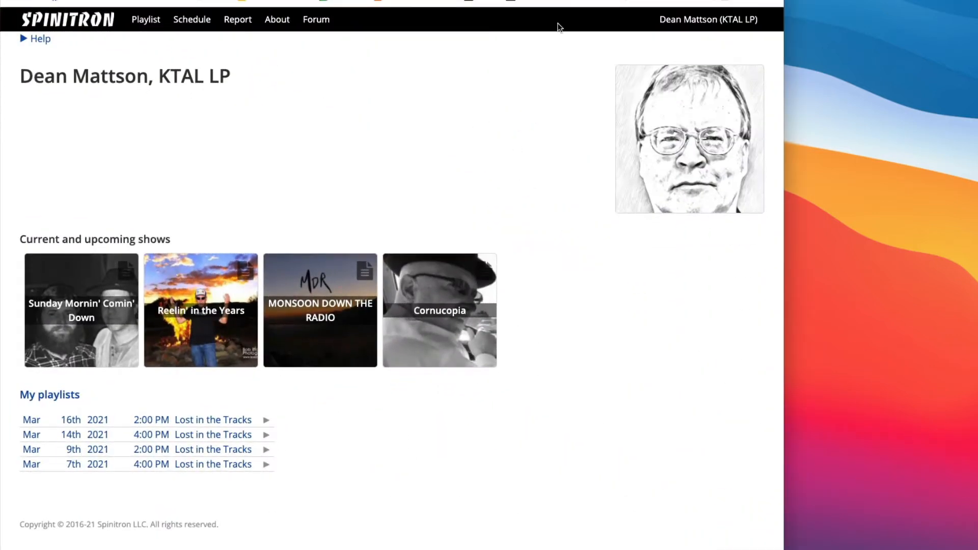
{"action": "left_click", "coordinate": [147, 23]}
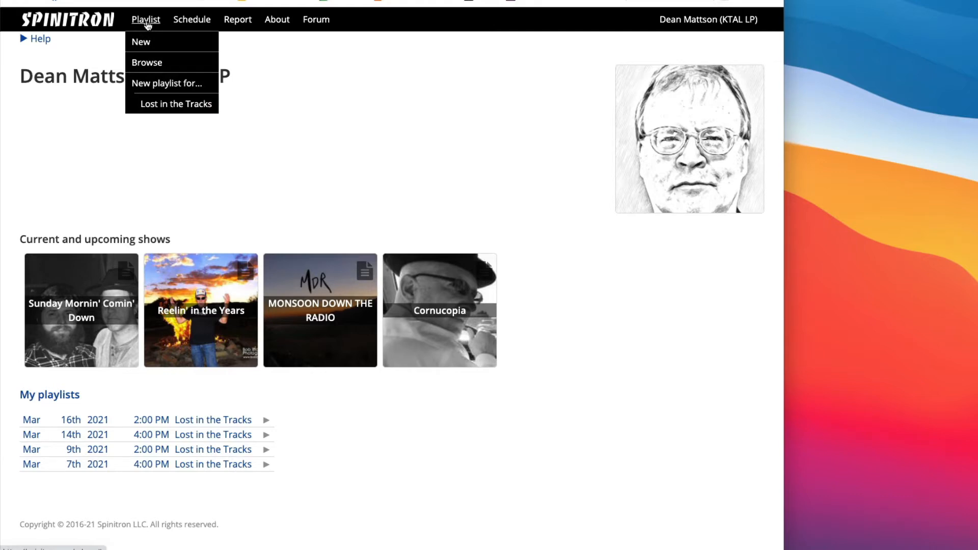
{"action": "mouse_move", "coordinate": [146, 22]}
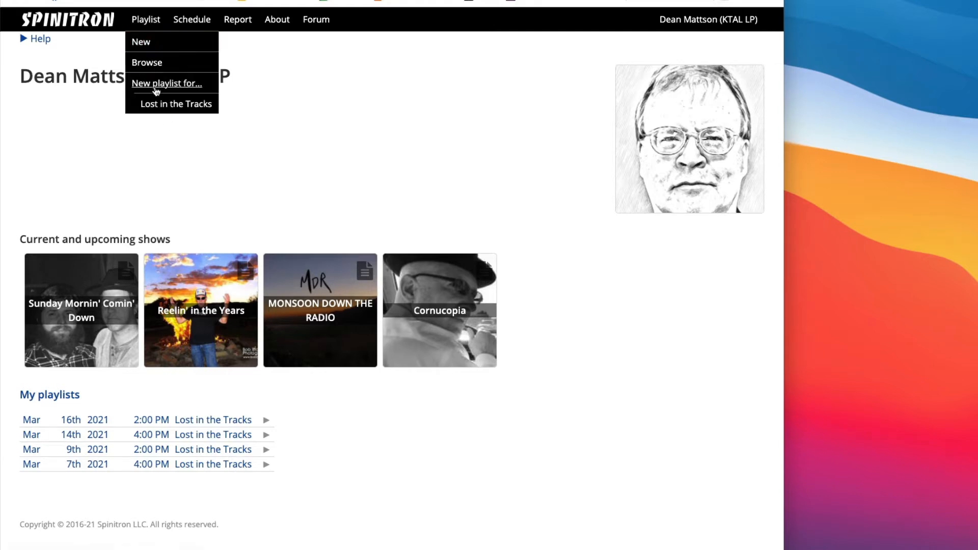
{"action": "left_click", "coordinate": [168, 105]}
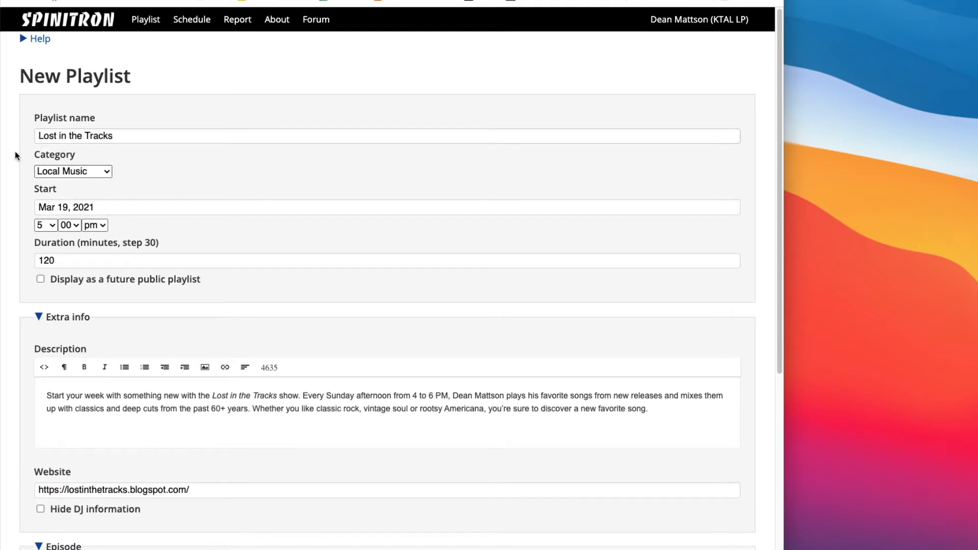
Step: Switch the new playlist's category to Acquired Music and back to Local Music
{"action": "left_click", "coordinate": [59, 171]}
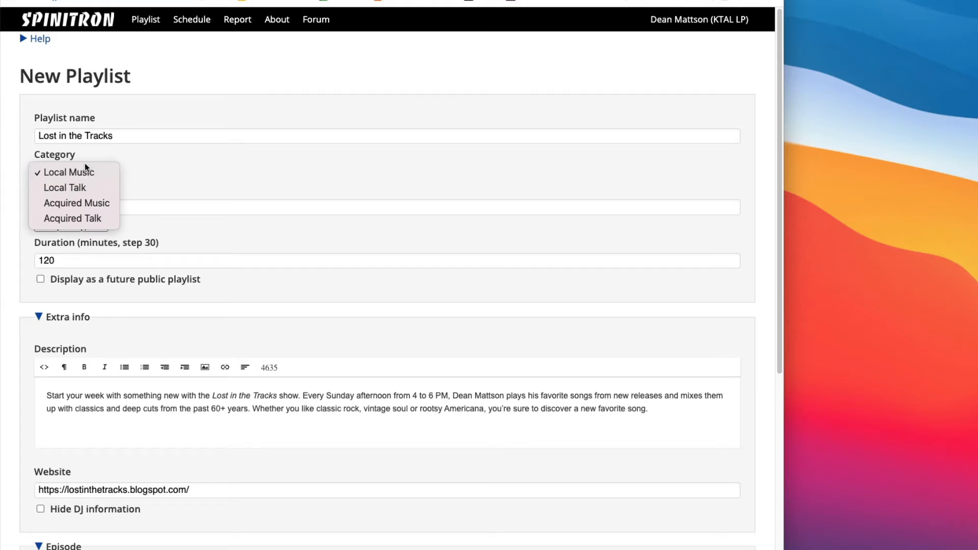
{"action": "left_click", "coordinate": [128, 176]}
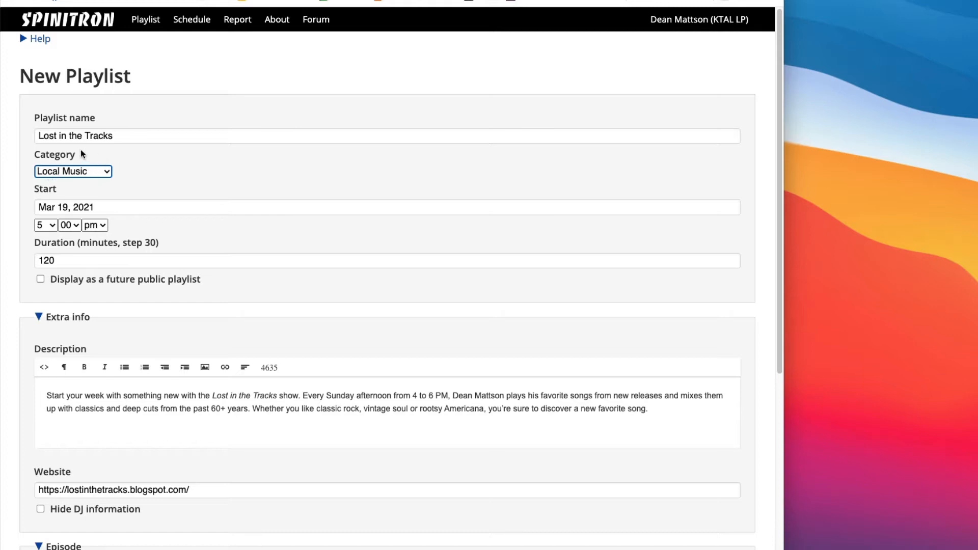
{"action": "left_click", "coordinate": [81, 172]}
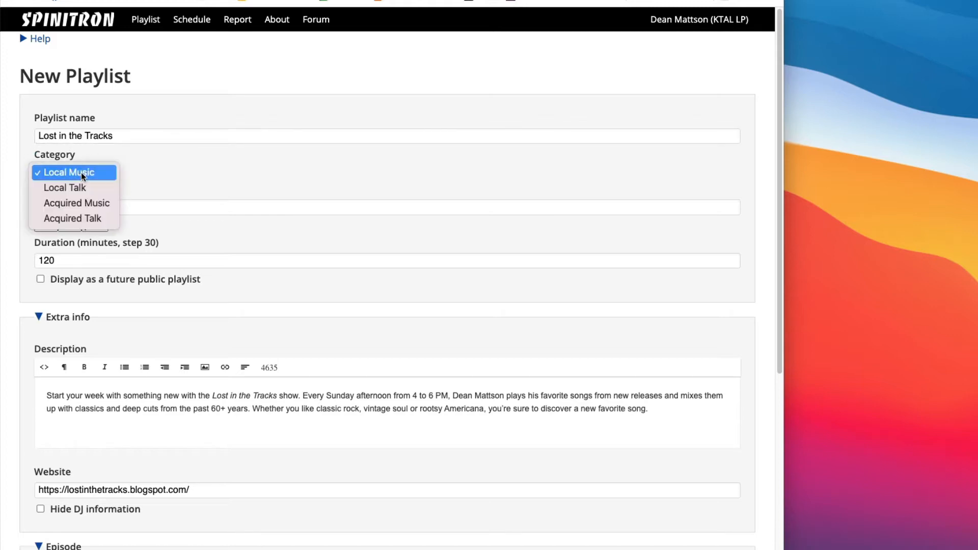
{"action": "left_click", "coordinate": [91, 207]}
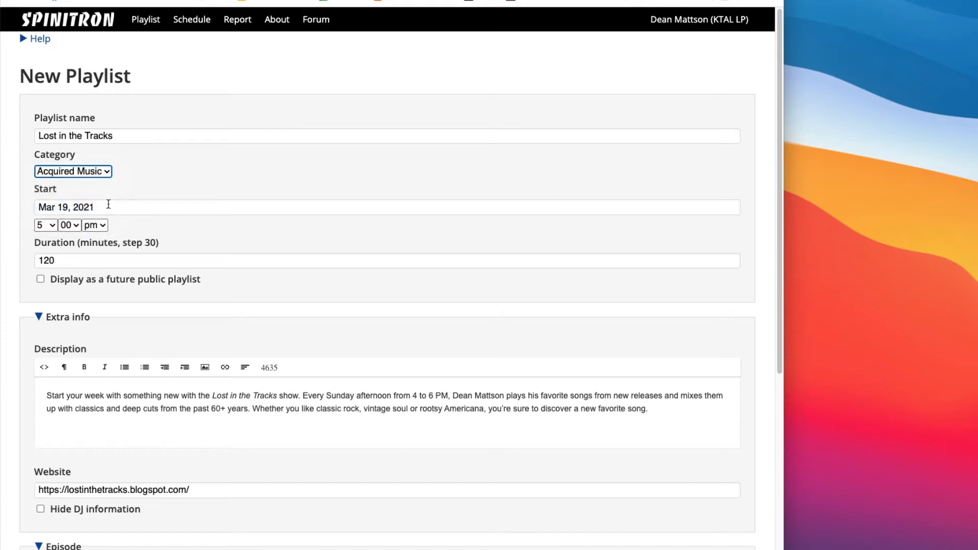
{"action": "left_click", "coordinate": [95, 175]}
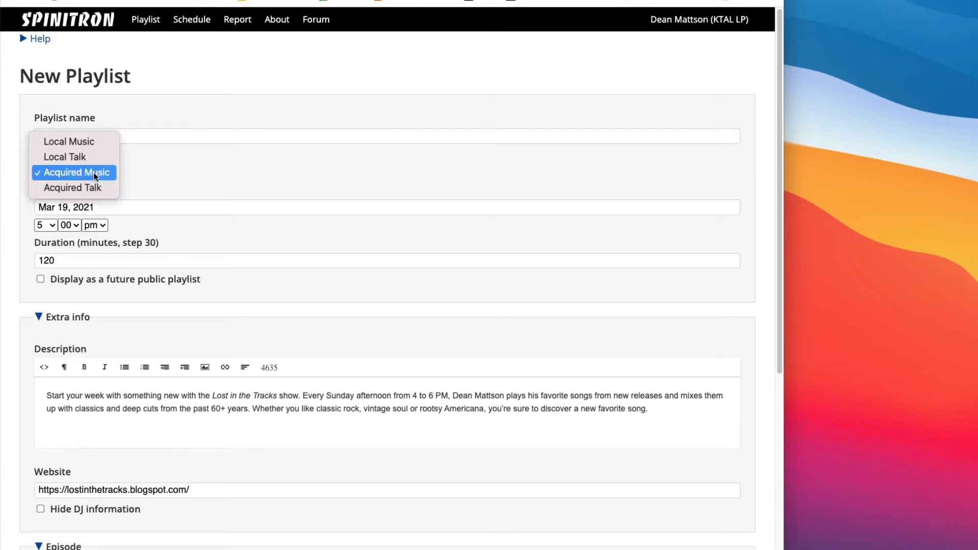
{"action": "left_click", "coordinate": [86, 141]}
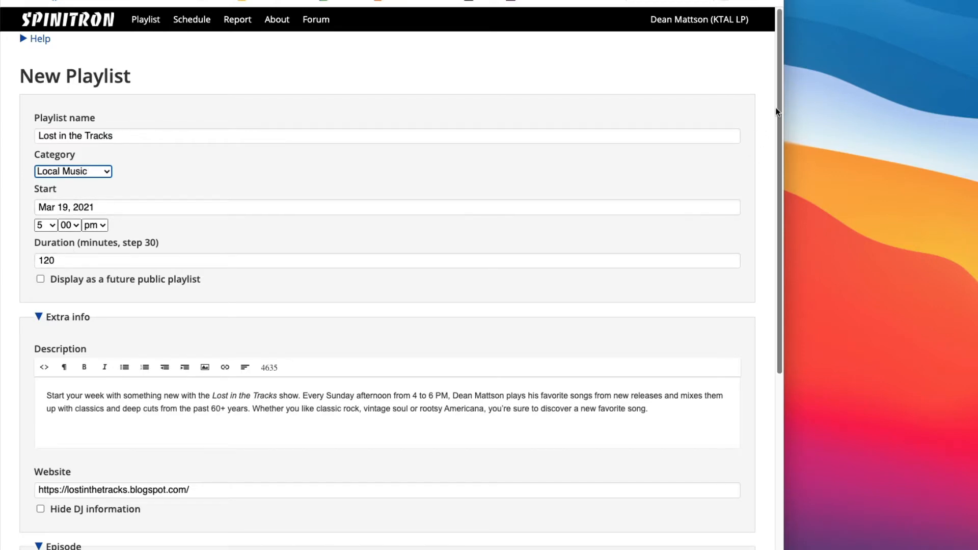
Step: Set the playlist's start to Mar 21, 2021 at 4:00 pm
{"action": "left_click", "coordinate": [47, 209]}
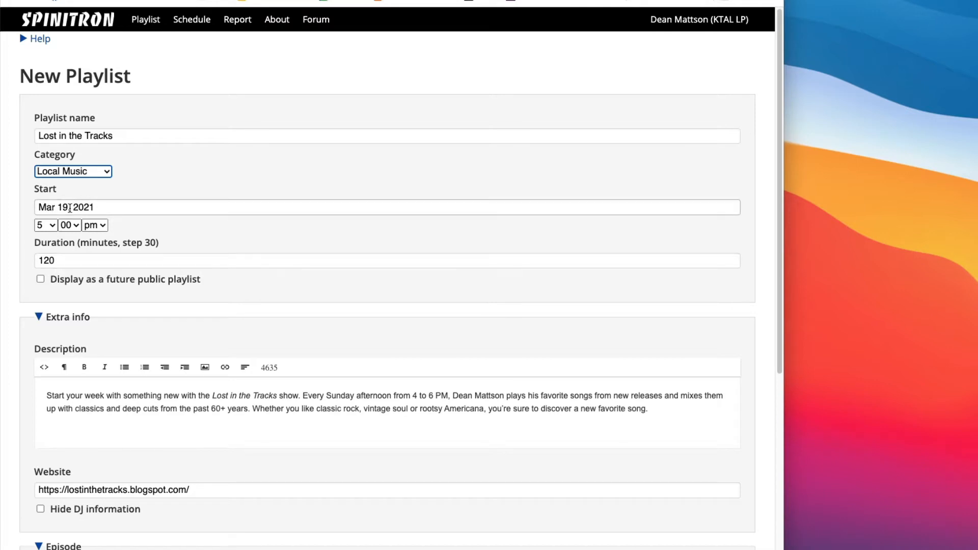
{"action": "left_click", "coordinate": [69, 208]}
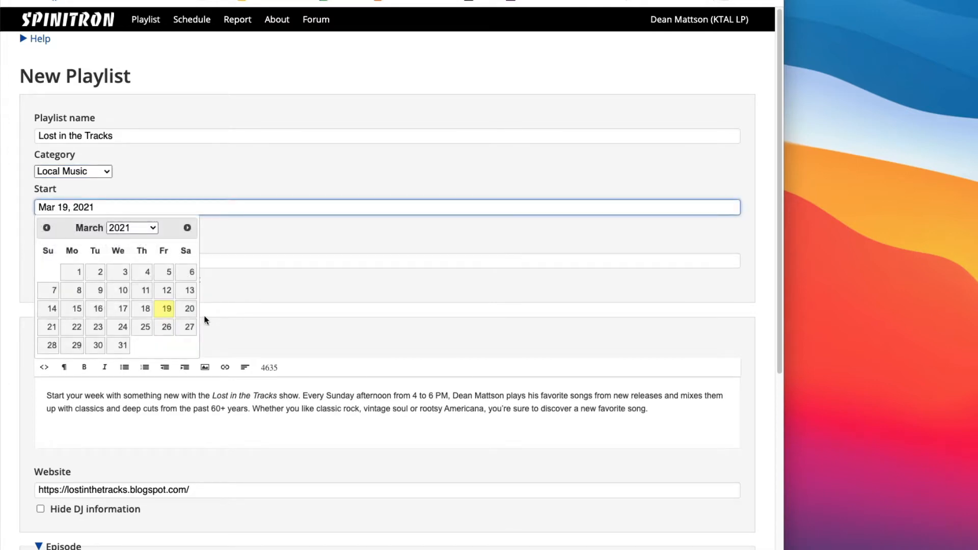
{"action": "left_click", "coordinate": [51, 327]}
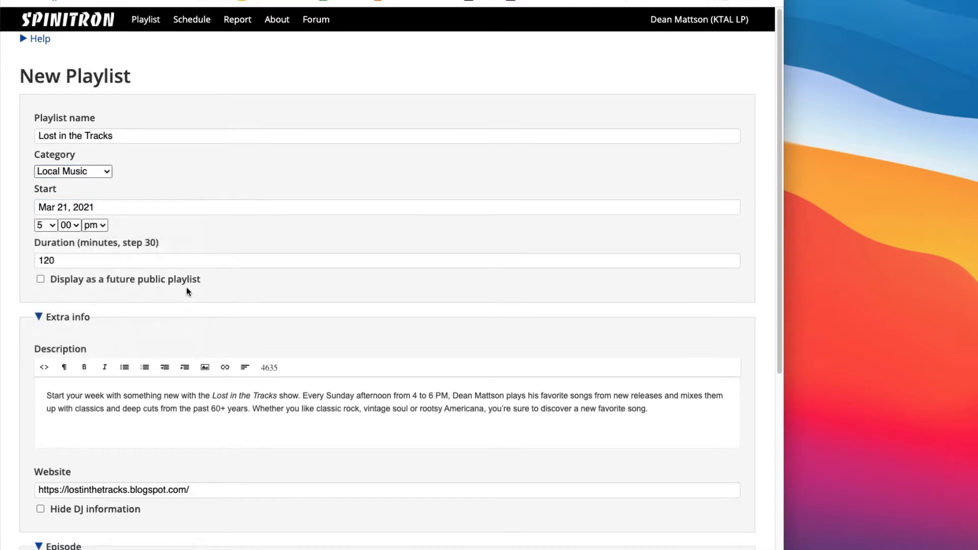
{"action": "left_click", "coordinate": [47, 225]}
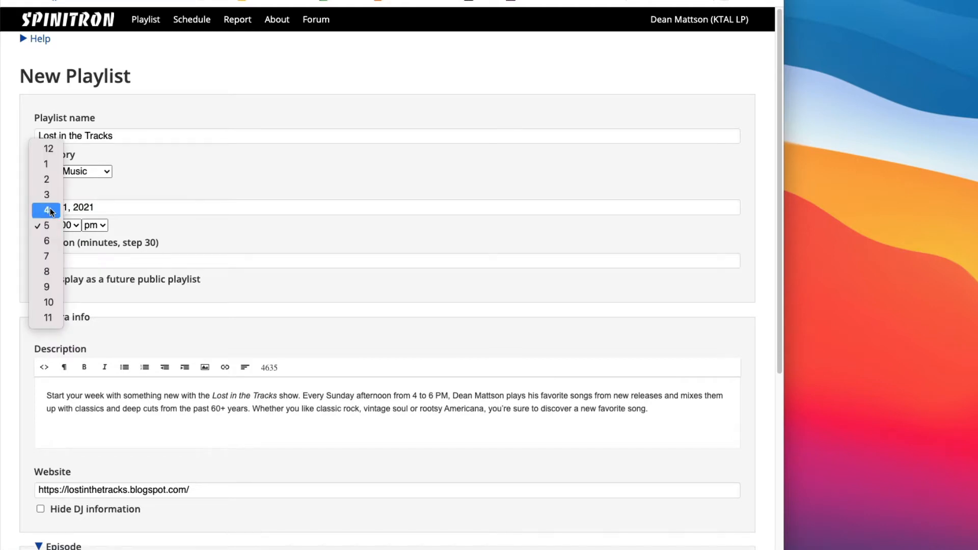
{"action": "left_click", "coordinate": [50, 210]}
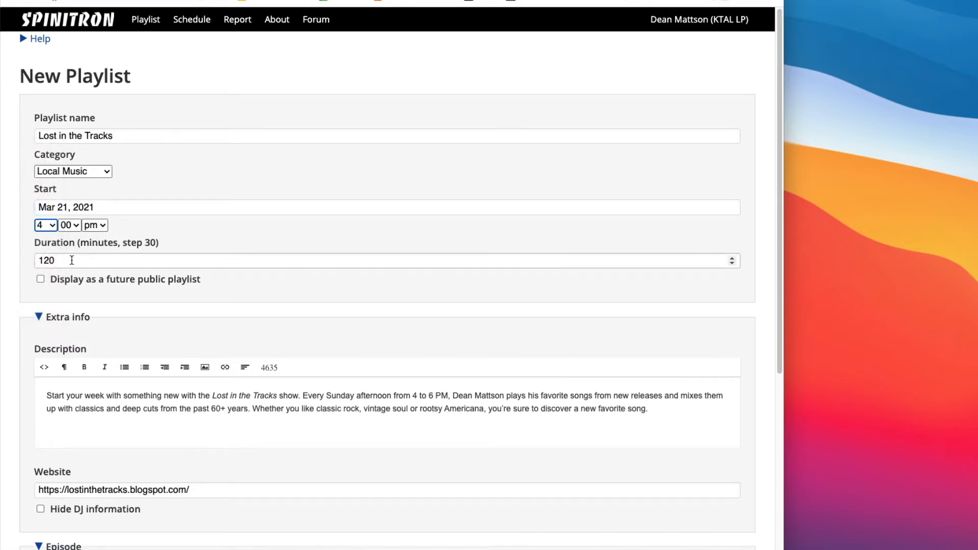
Step: Name the episode "Lost in the Tracks #186" and submit the new playlist
{"action": "scroll", "coordinate": [71, 260], "scroll_direction": "down", "scroll_amount": 5}
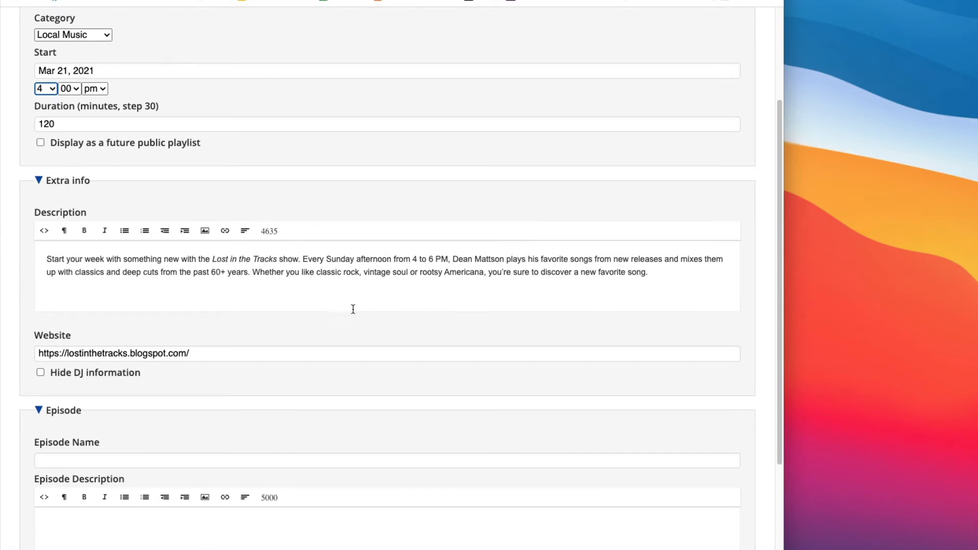
{"action": "scroll", "coordinate": [311, 249], "scroll_direction": "down", "scroll_amount": 5}
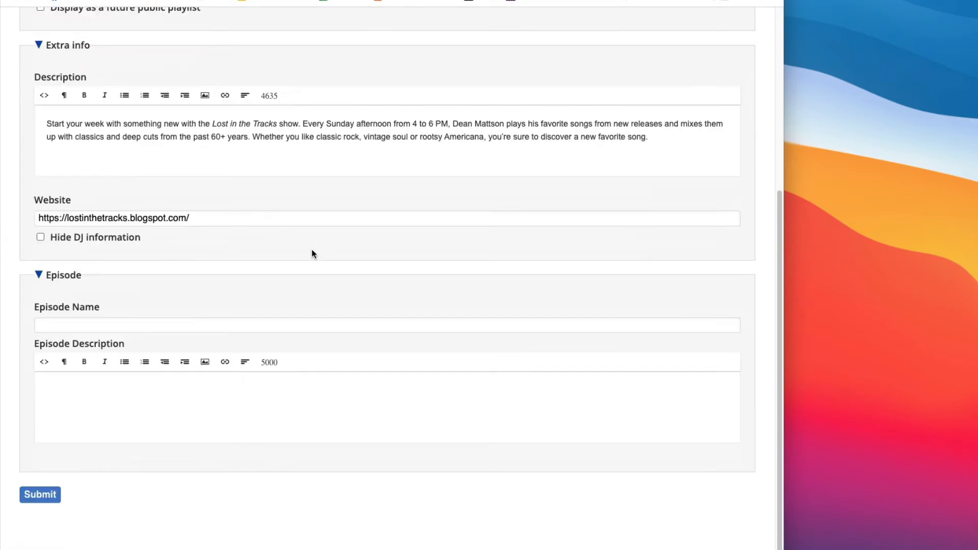
{"action": "left_click", "coordinate": [86, 328]}
{"action": "type", "text": "L"}
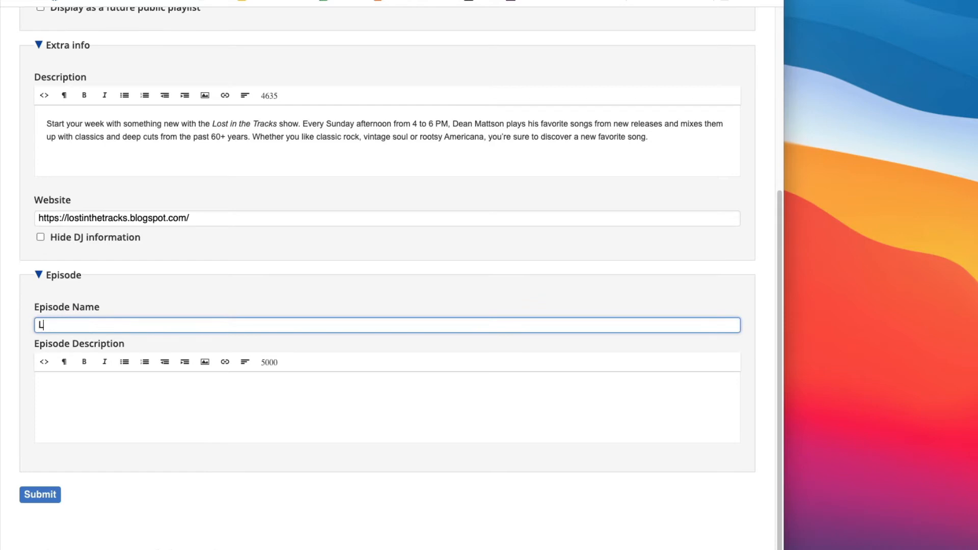
{"action": "type", "text": "ost in the Tracks #186"}
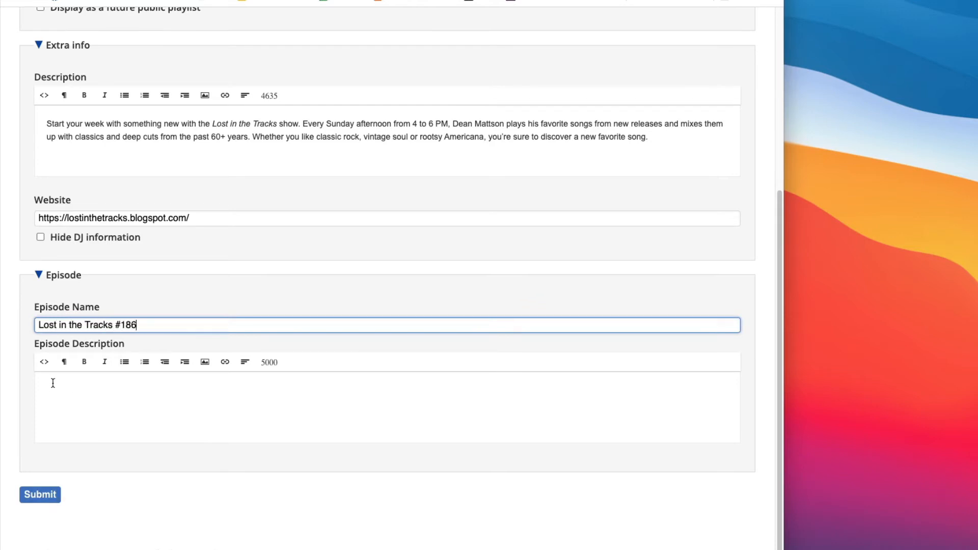
{"action": "left_click", "coordinate": [48, 497]}
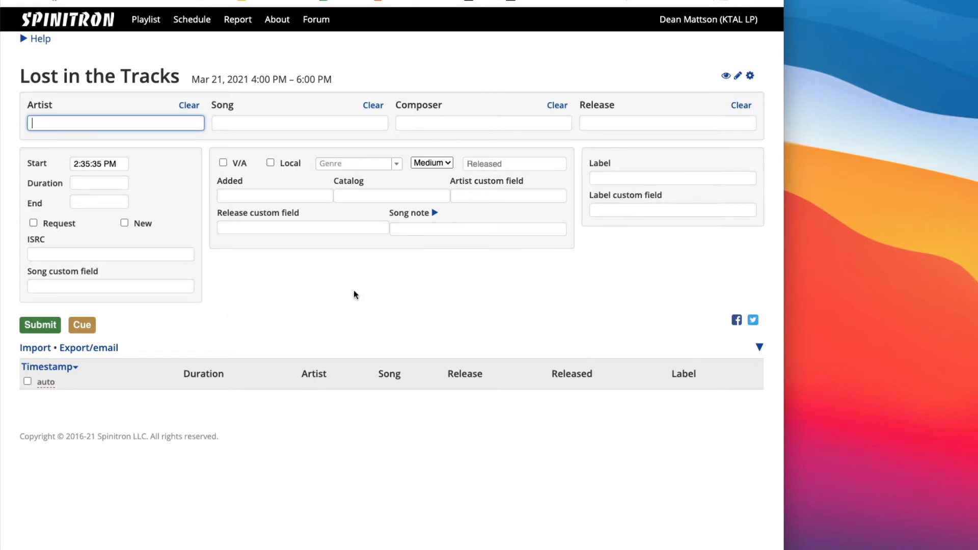
Step: Open the playlist's import page, paste the copied song rows as text and process them
{"action": "left_click", "coordinate": [41, 349]}
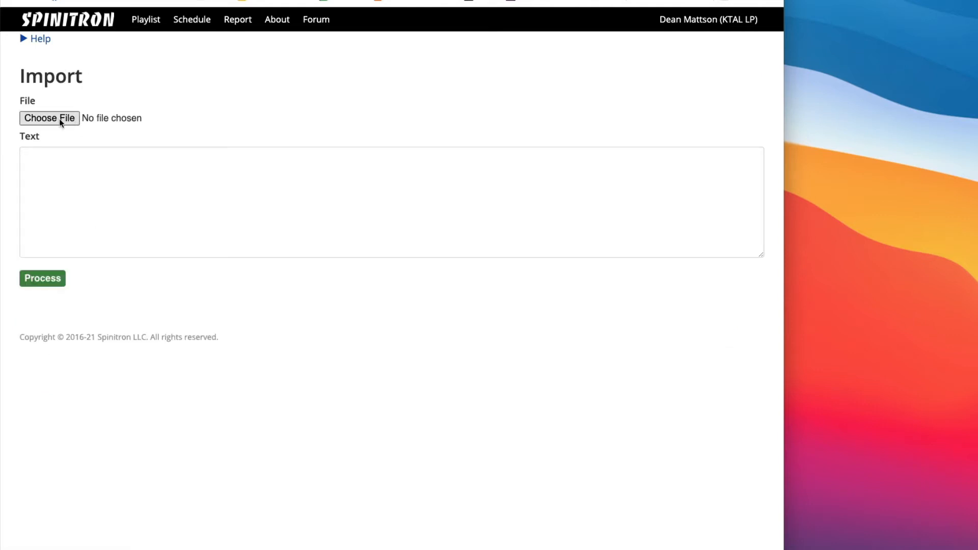
{"action": "left_click", "coordinate": [38, 159]}
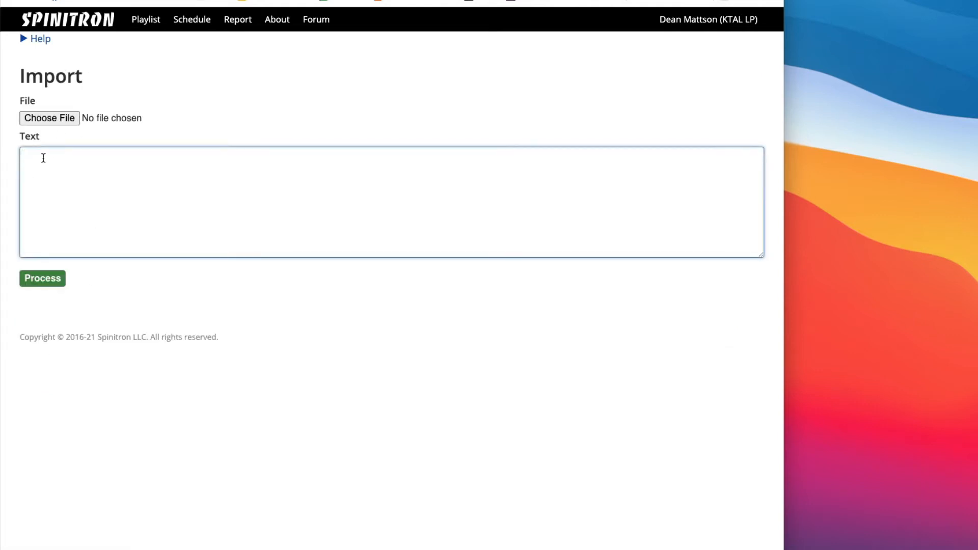
{"action": "key", "text": "super+v"}
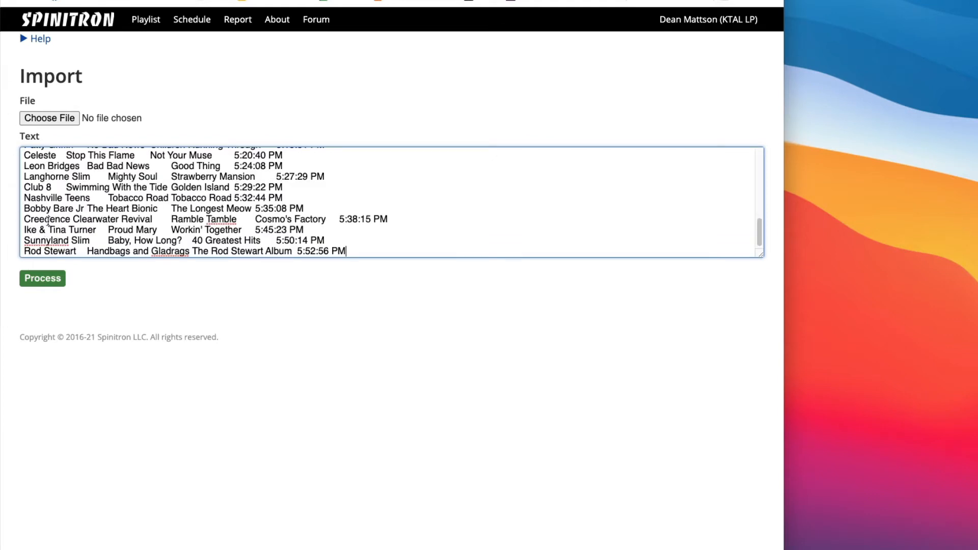
{"action": "left_click", "coordinate": [44, 278]}
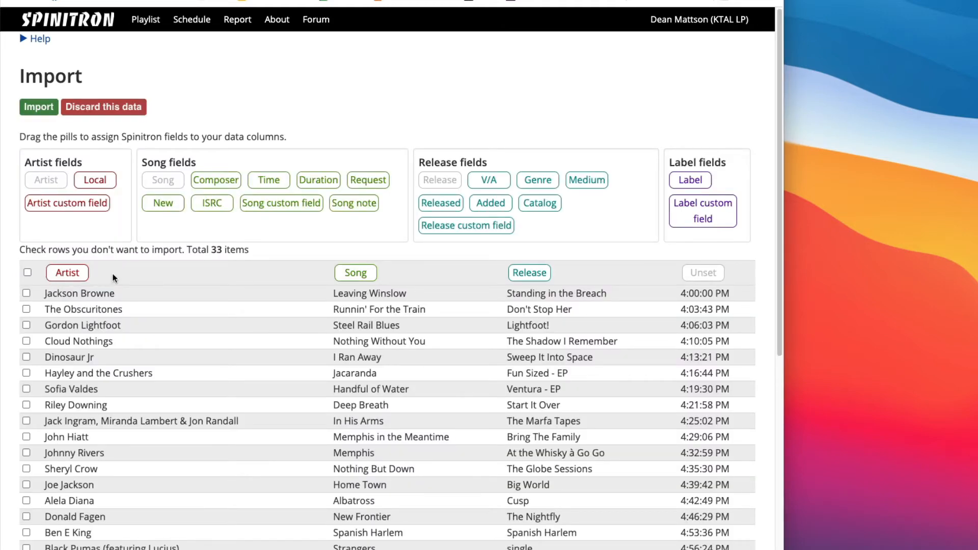
Step: Assign the Time field to the unset column of song times and import all the entries
{"action": "scroll", "coordinate": [112, 273], "scroll_direction": "down", "scroll_amount": 10}
{"action": "scroll", "coordinate": [120, 306], "scroll_direction": "up", "scroll_amount": 10}
{"action": "left_click_drag", "start_coordinate": [266, 182], "coordinate": [695, 279]}
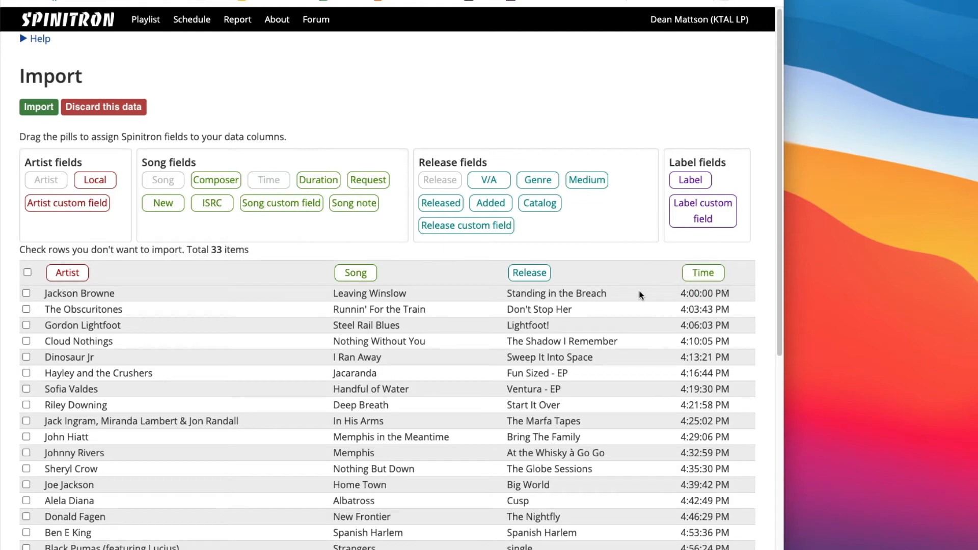
{"action": "left_click", "coordinate": [39, 109]}
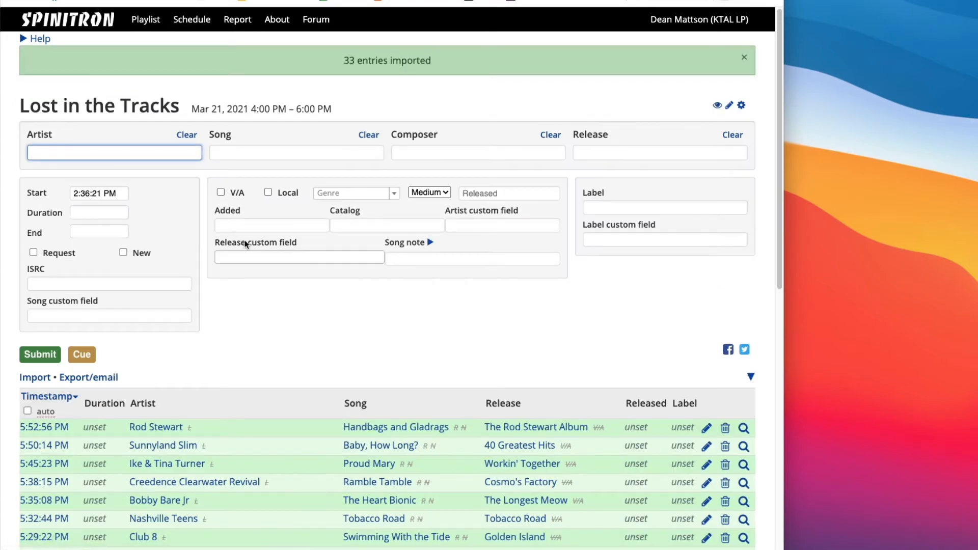
Step: Review the imported songs, artists, releases and timestamps throughout the Lost in the Tracks playlist
{"action": "scroll", "coordinate": [246, 245], "scroll_direction": "down", "scroll_amount": 5}
{"action": "scroll", "coordinate": [246, 244], "scroll_direction": "down", "scroll_amount": 5}
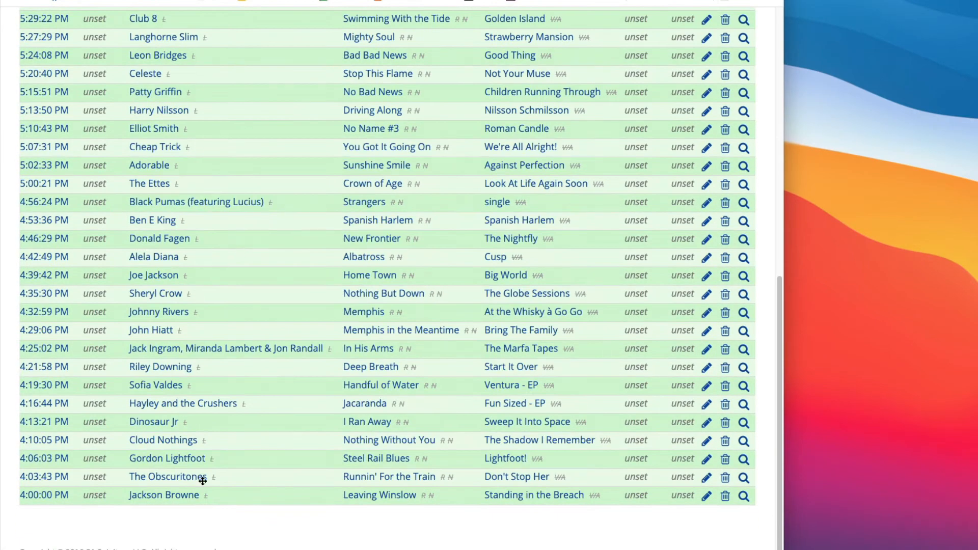
{"action": "scroll", "coordinate": [219, 90], "scroll_direction": "up", "scroll_amount": 7}
{"action": "scroll", "coordinate": [124, 224], "scroll_direction": "down", "scroll_amount": 7}
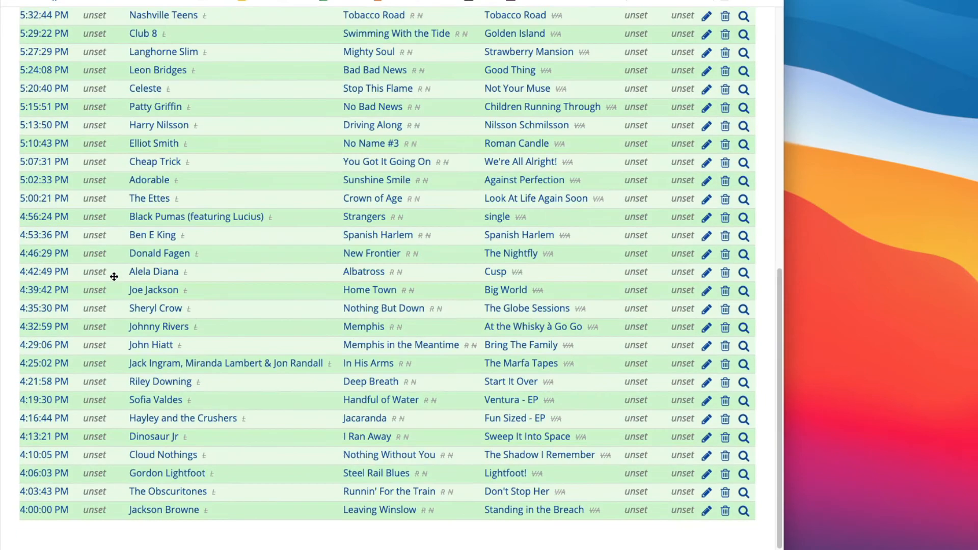
{"action": "scroll", "coordinate": [234, 342], "scroll_direction": "up", "scroll_amount": 10}
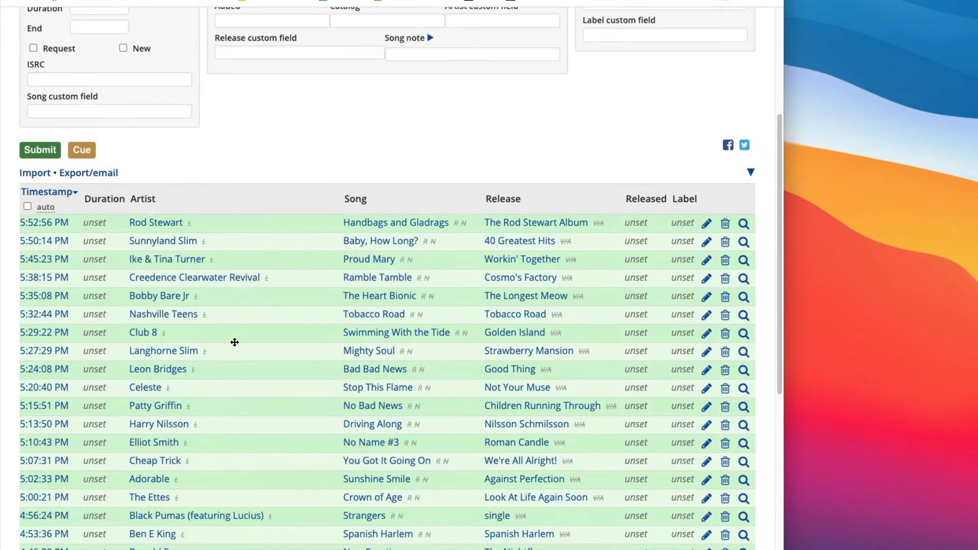
{"action": "scroll", "coordinate": [234, 344], "scroll_direction": "down", "scroll_amount": 5}
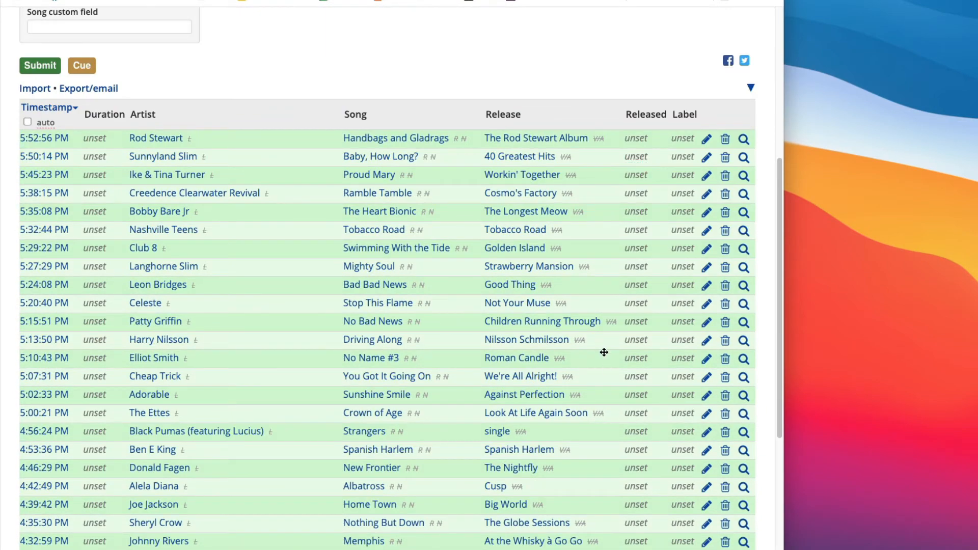
Step: Look up the Jackson Browne entry's metadata and accept the "Leaving Winslow" match from Standing In the Breach (Inside Recordings, 2014)
{"action": "scroll", "coordinate": [603, 352], "scroll_direction": "down", "scroll_amount": 5}
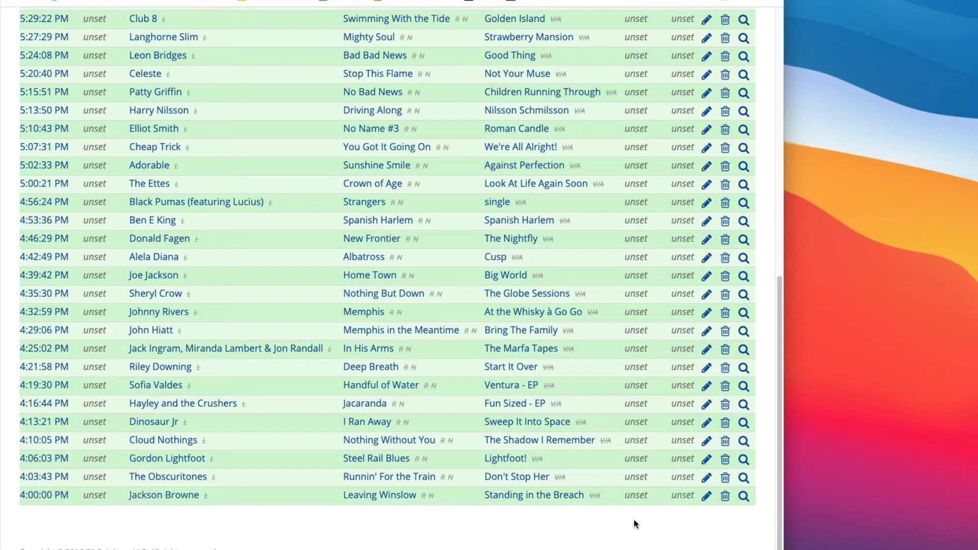
{"action": "left_click", "coordinate": [744, 497]}
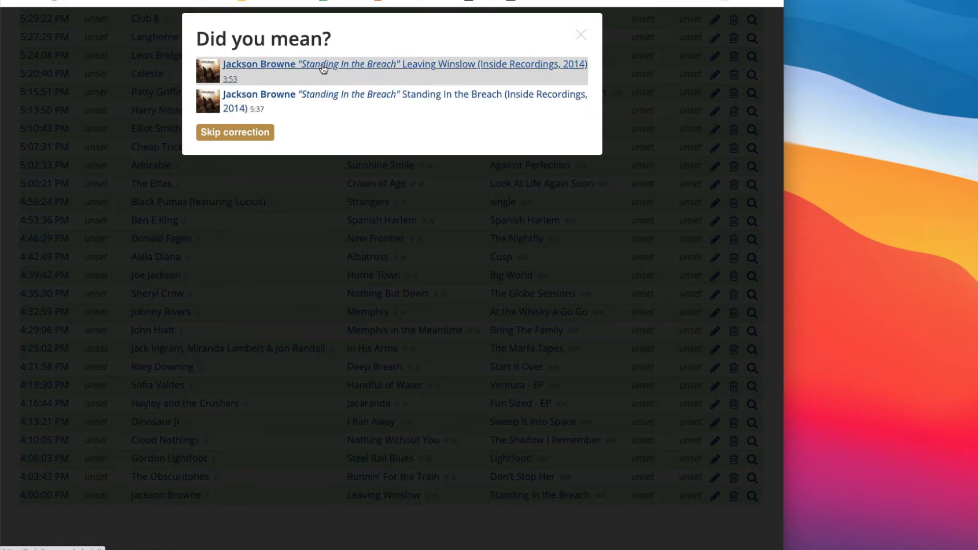
{"action": "left_click", "coordinate": [427, 64]}
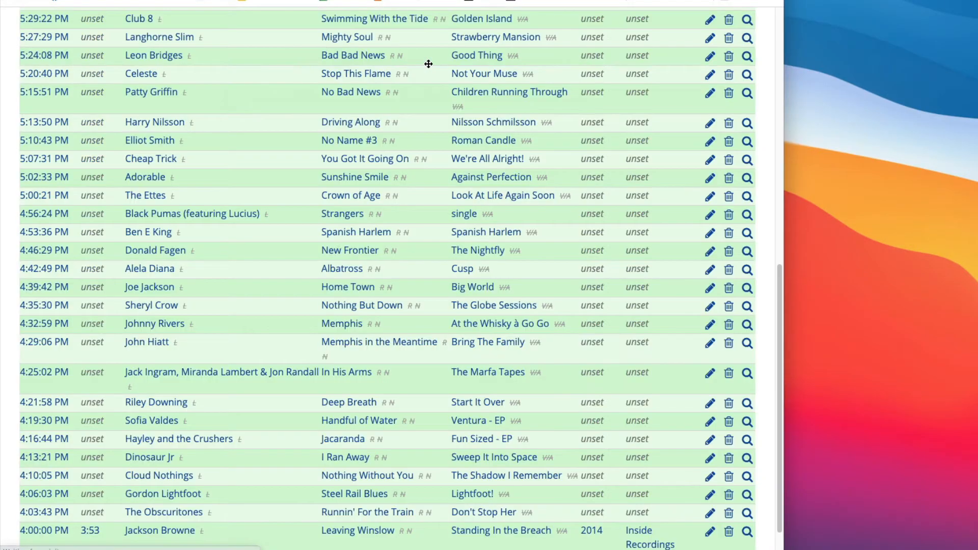
Step: Correct the Obscuritones entry with the Brockwell Records 2020 match and the Gordon Lightfoot entry with the 1966 "Lightfoot" release match
{"action": "scroll", "coordinate": [575, 309], "scroll_direction": "down", "scroll_amount": 2}
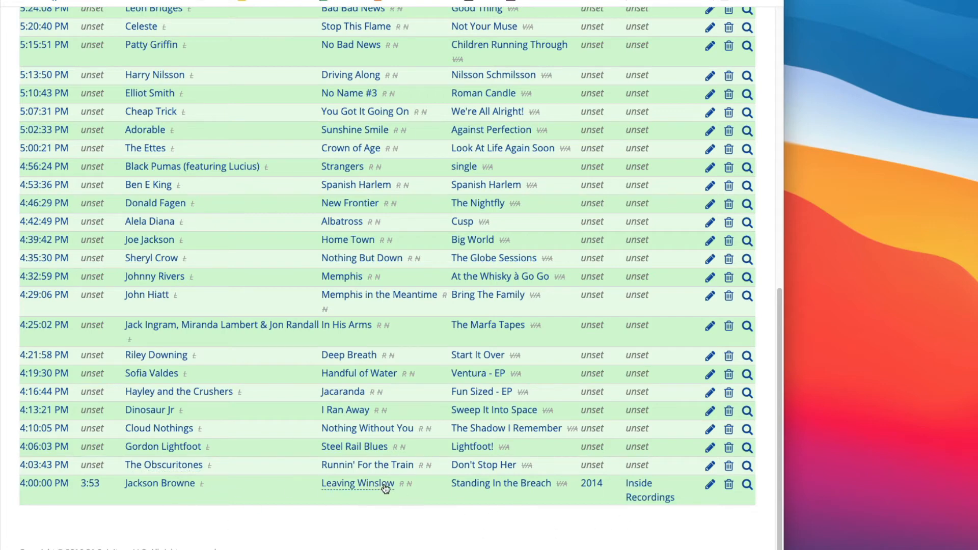
{"action": "left_click", "coordinate": [748, 467]}
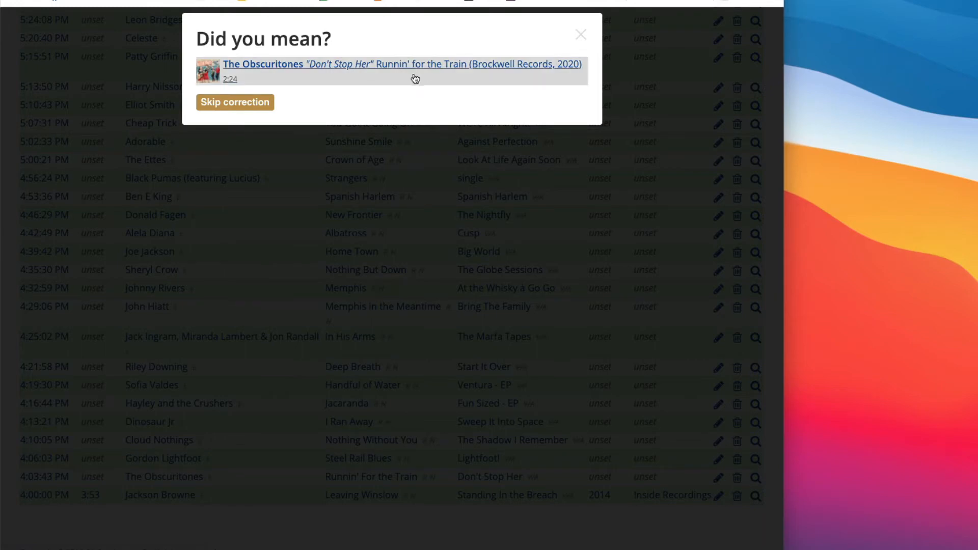
{"action": "left_click", "coordinate": [350, 68]}
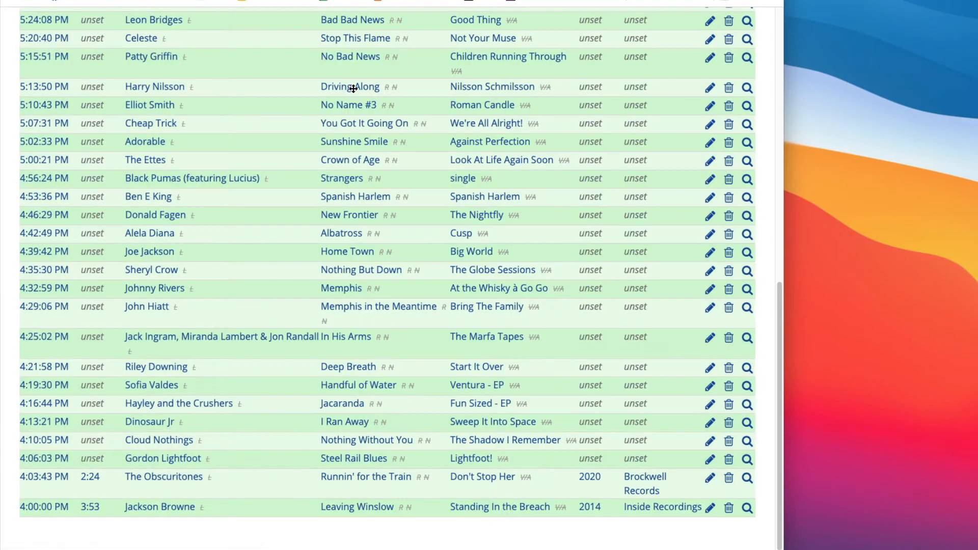
{"action": "left_click", "coordinate": [748, 460]}
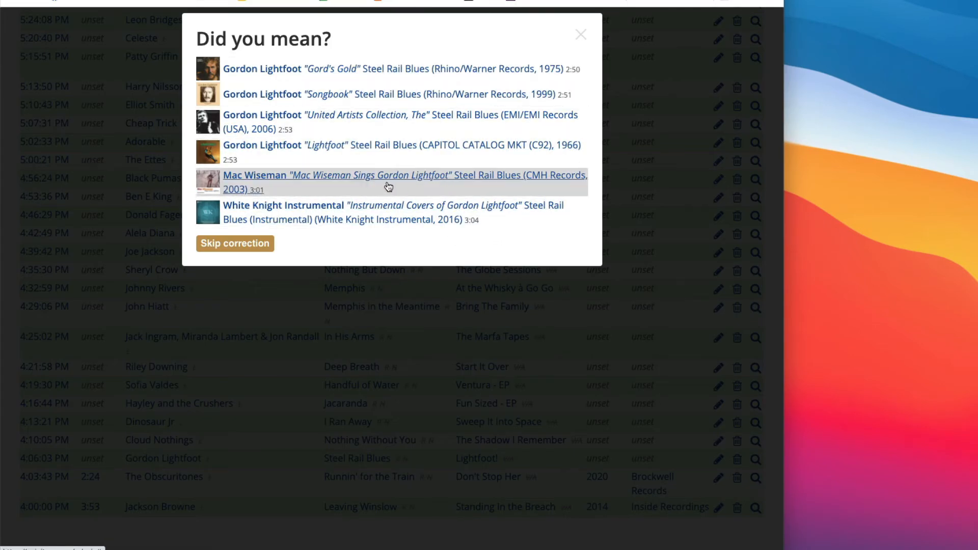
{"action": "left_click", "coordinate": [344, 145]}
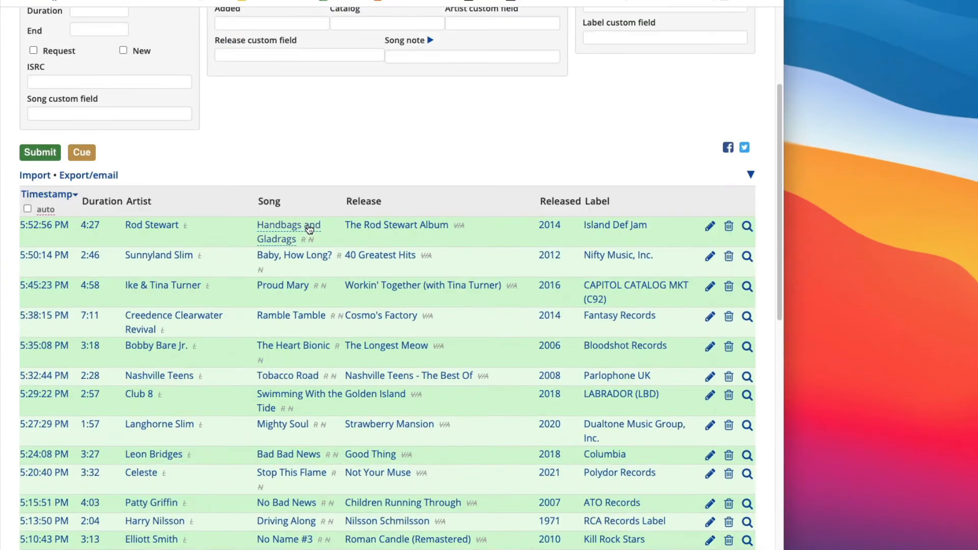
Step: Begin a replacement entry for the Sheryl Crow song with missing metadata, choosing Sheryl Crow as the artist
{"action": "scroll", "coordinate": [309, 226], "scroll_direction": "down", "scroll_amount": 4}
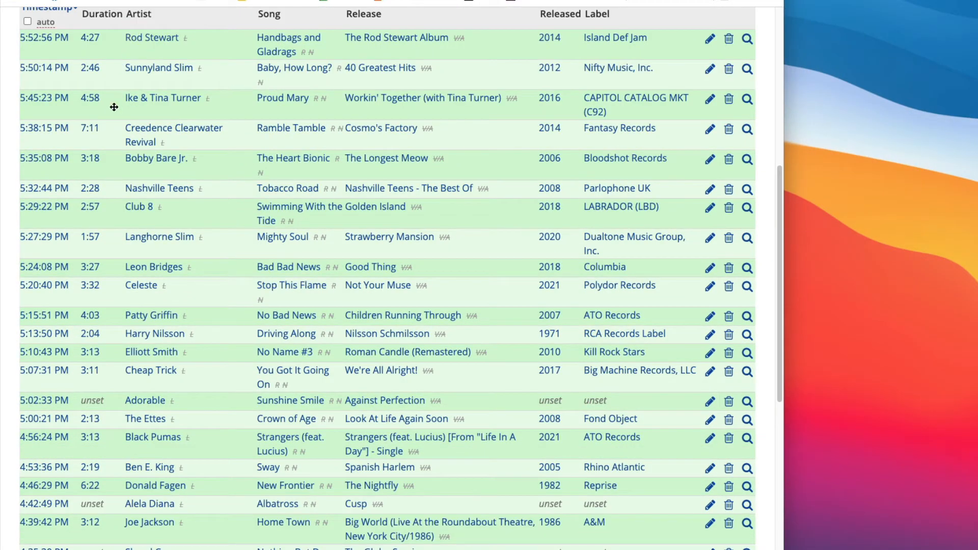
{"action": "scroll", "coordinate": [113, 247], "scroll_direction": "down", "scroll_amount": 1}
{"action": "scroll", "coordinate": [97, 336], "scroll_direction": "down", "scroll_amount": 3}
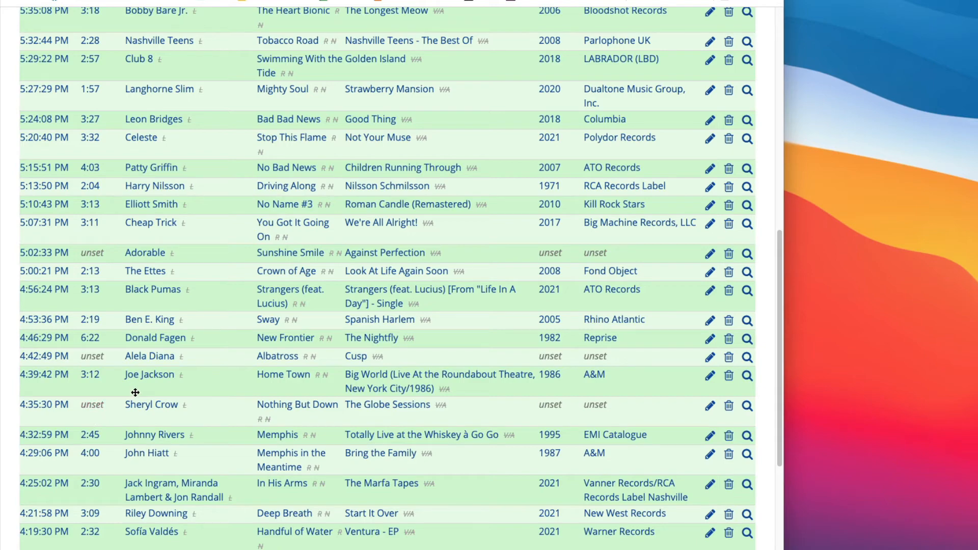
{"action": "scroll", "coordinate": [136, 394], "scroll_direction": "up", "scroll_amount": 12}
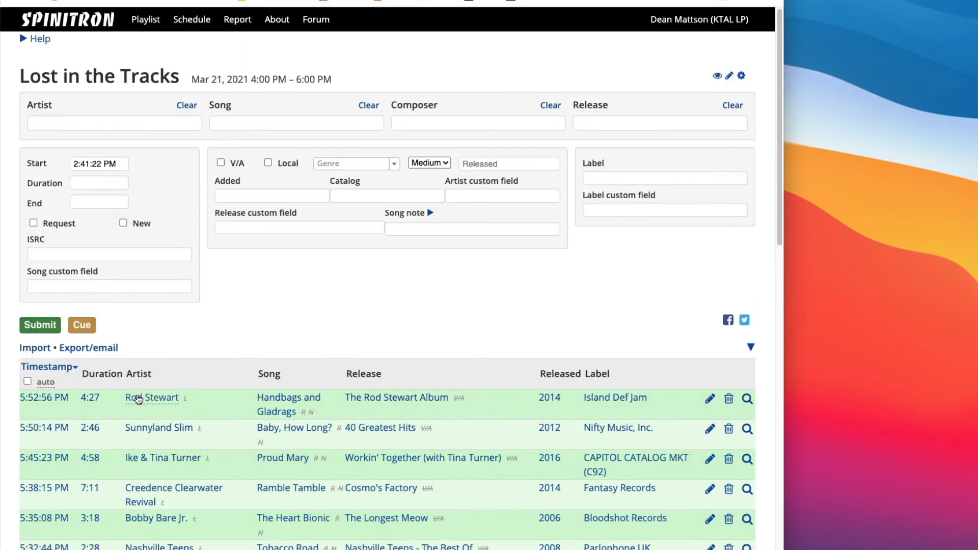
{"action": "left_click", "coordinate": [59, 122]}
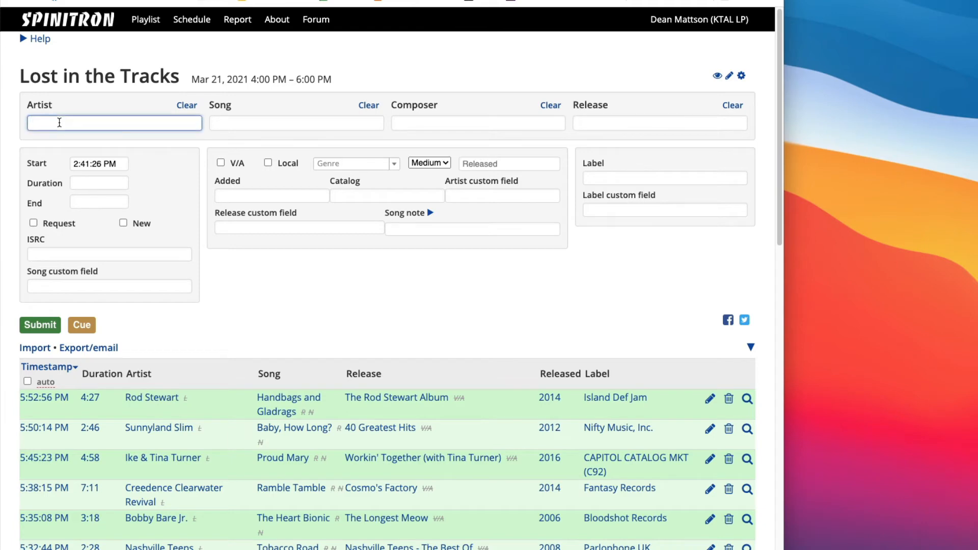
{"action": "type", "text": "Sheryl Crow"}
{"action": "left_click", "coordinate": [67, 138]}
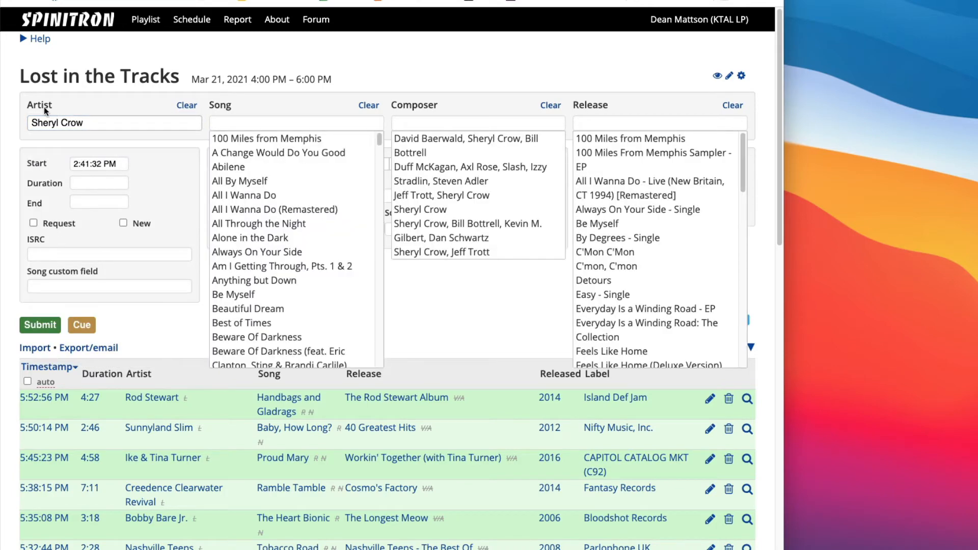
Step: Choose the release The Globe Sessions and the song "Anything but Down" and cue the entry without a start time
{"action": "left_click", "coordinate": [612, 119]}
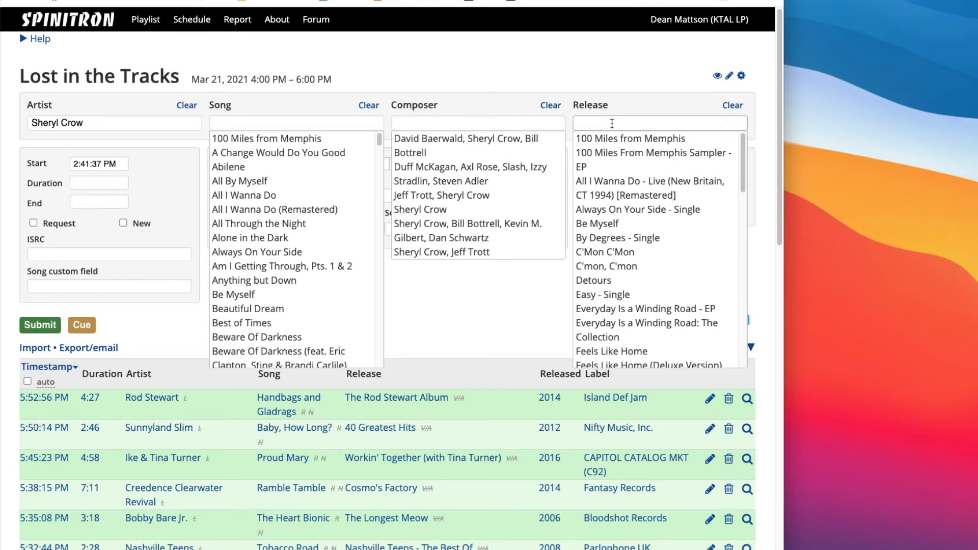
{"action": "type", "text": "The Globe"}
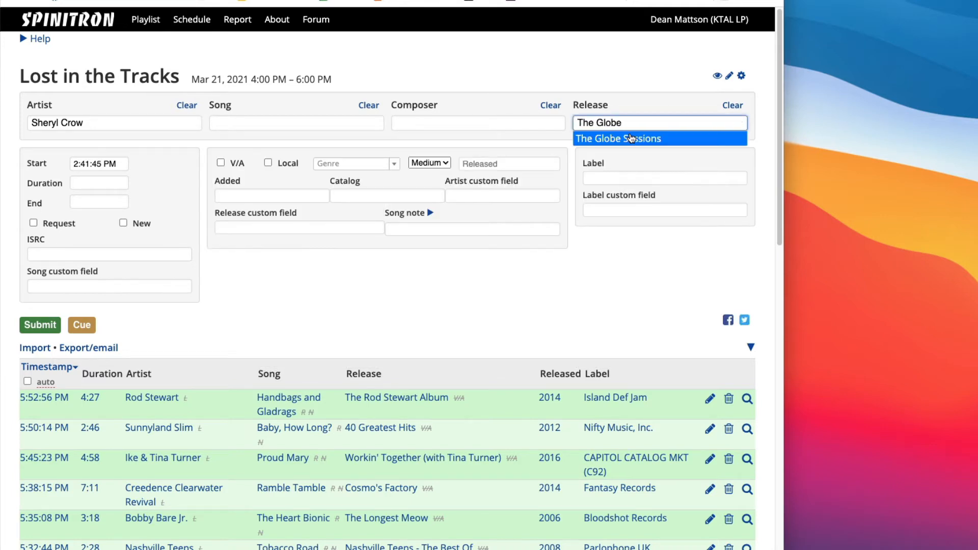
{"action": "left_click", "coordinate": [632, 138]}
{"action": "left_click", "coordinate": [334, 124]}
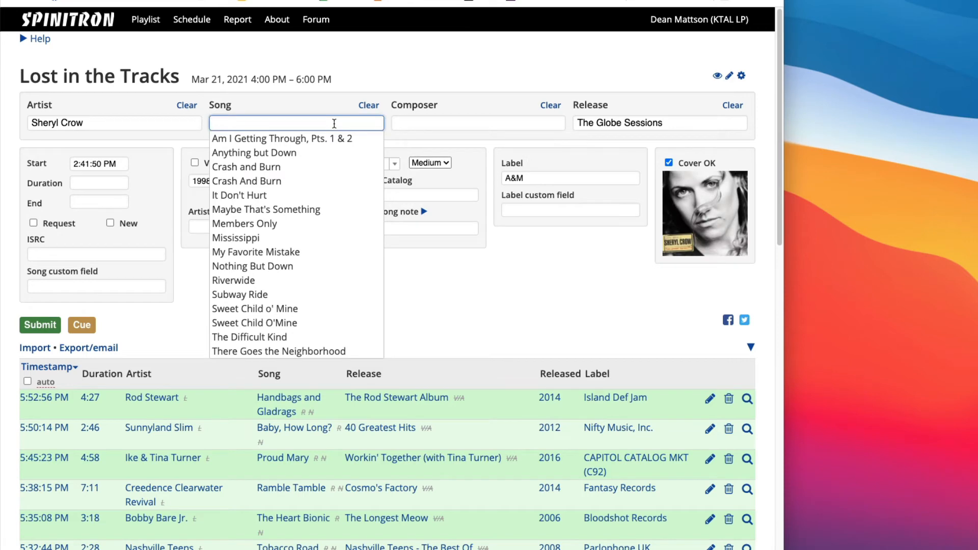
{"action": "left_click", "coordinate": [310, 152]}
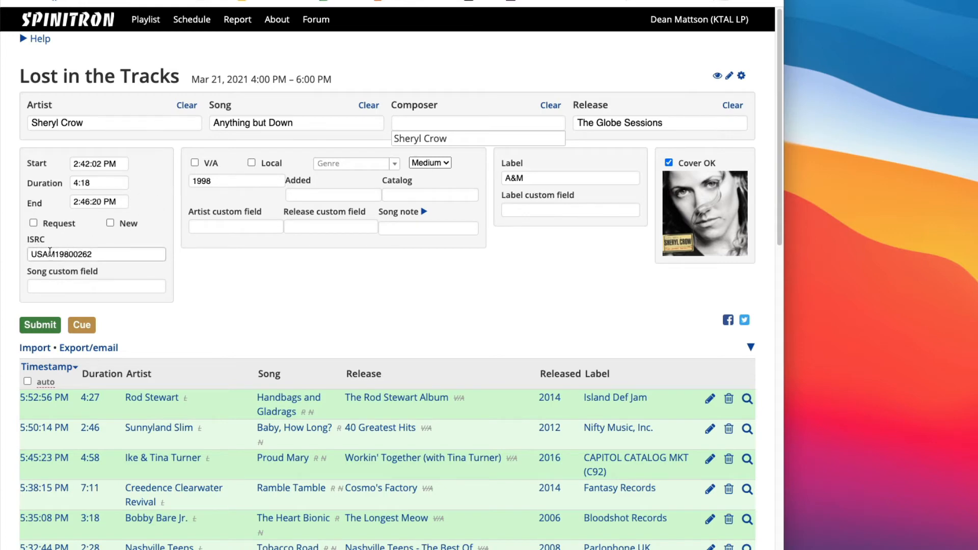
{"action": "left_click", "coordinate": [33, 258]}
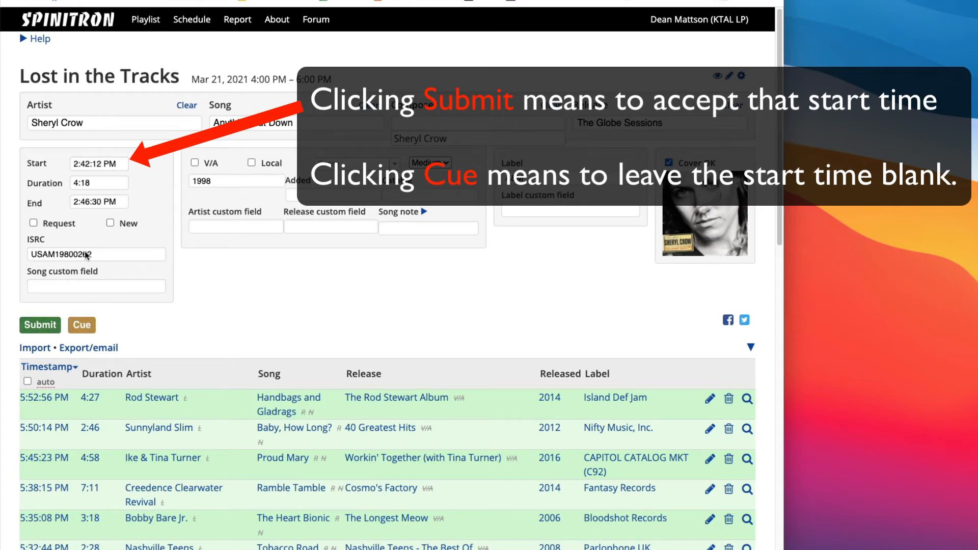
{"action": "left_click", "coordinate": [83, 326]}
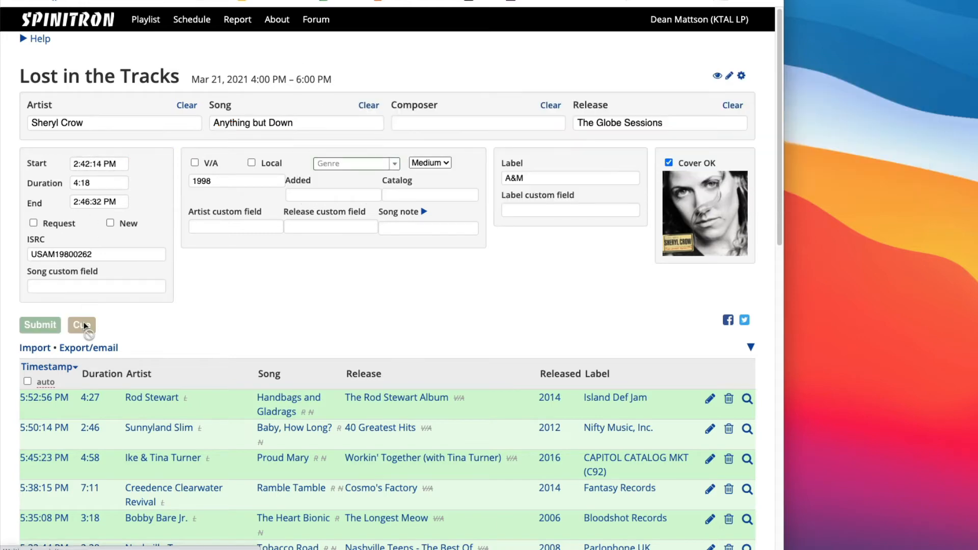
Step: Move the cued "Anything but Down" entry directly below the "Nothing But Down" entry in the playlist
{"action": "scroll", "coordinate": [84, 322], "scroll_direction": "down", "scroll_amount": 3}
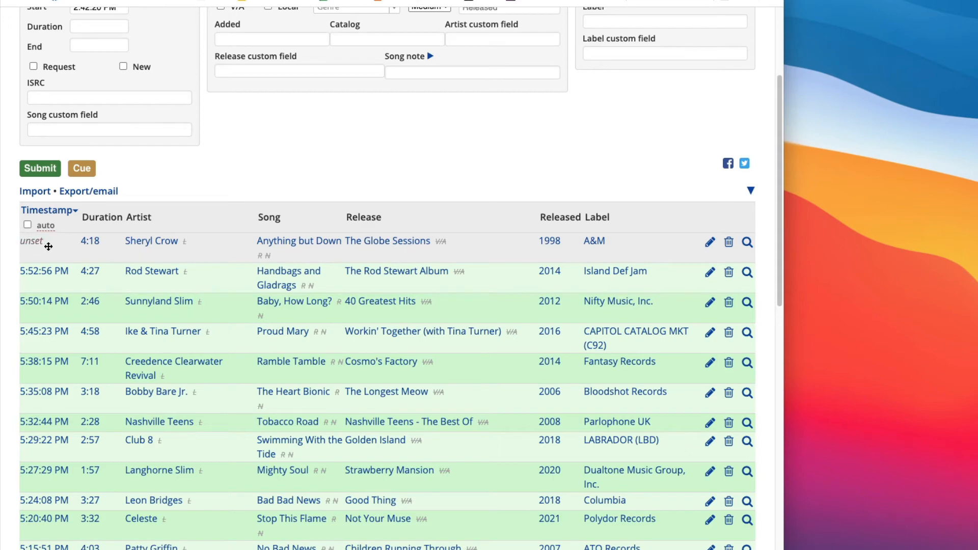
{"action": "scroll", "coordinate": [190, 254], "scroll_direction": "down", "scroll_amount": 4}
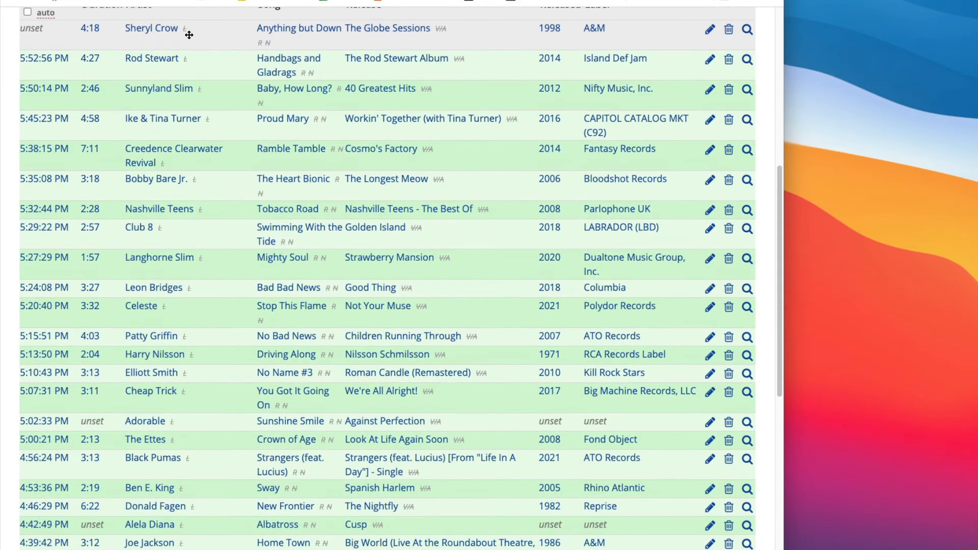
{"action": "left_click_drag", "start_coordinate": [189, 35], "coordinate": [199, 437]}
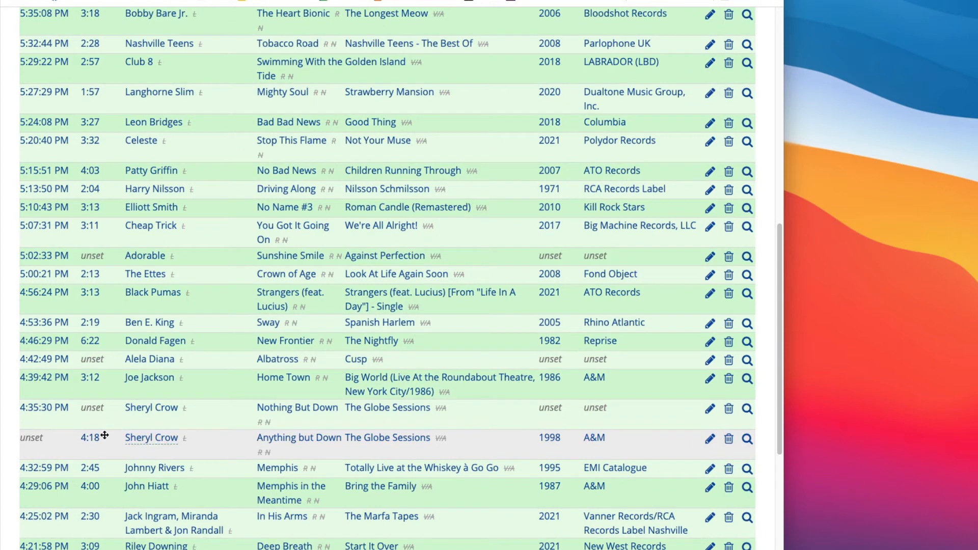
Step: Set the timestamp of the "Anything but Down" entry to 4:35:30 PM
{"action": "left_click", "coordinate": [56, 409]}
{"action": "left_click", "coordinate": [32, 439]}
{"action": "type", "text": "4"}
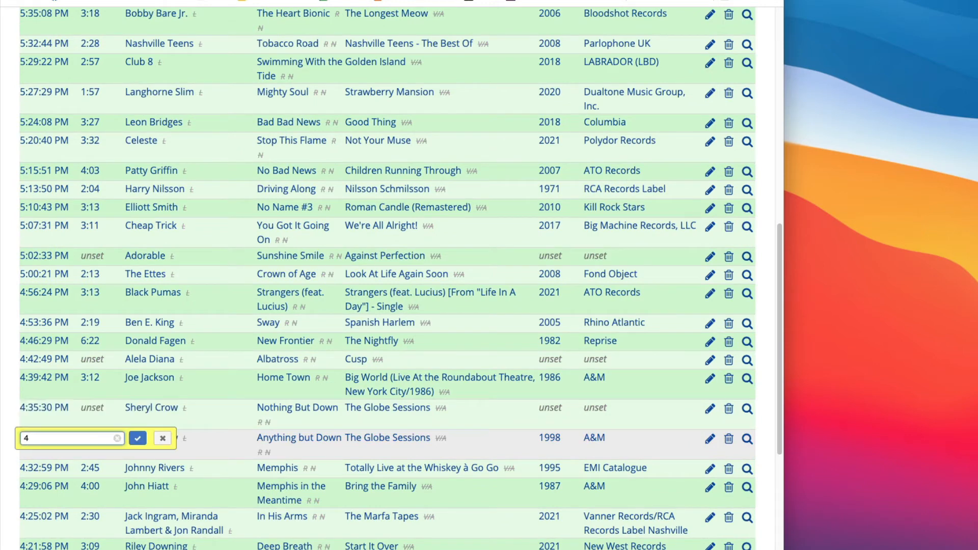
{"action": "type", "text": ":35:30 PM"}
{"action": "key", "text": "Return"}
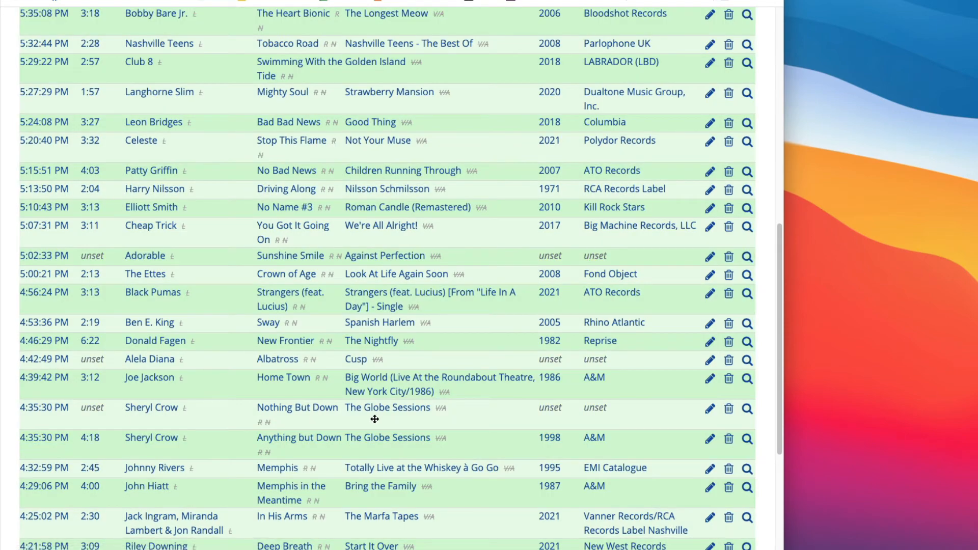
Step: Delete the incomplete "Nothing But Down" entry and review the corrected metadata throughout the playlist
{"action": "left_click", "coordinate": [729, 410]}
{"action": "left_click", "coordinate": [715, 380]}
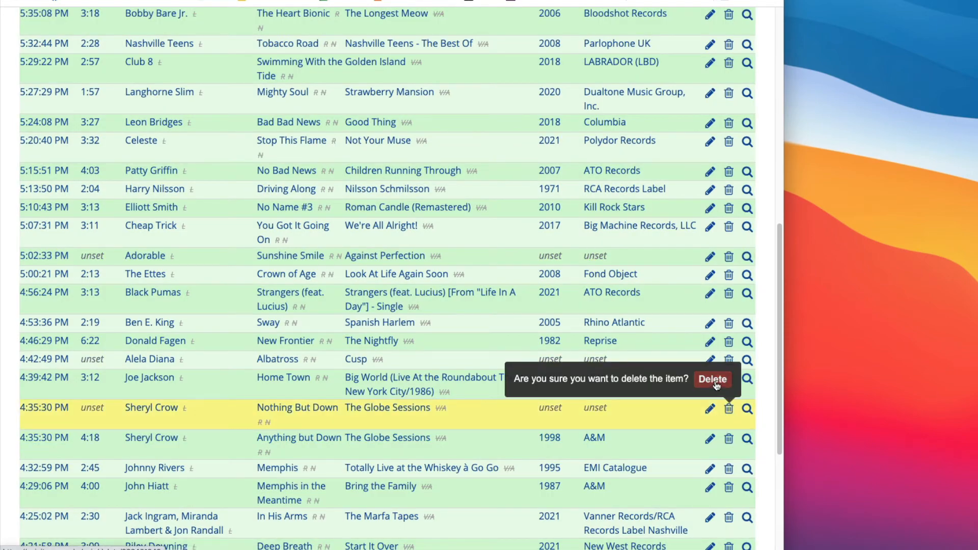
{"action": "scroll", "coordinate": [619, 386], "scroll_direction": "down", "scroll_amount": 9}
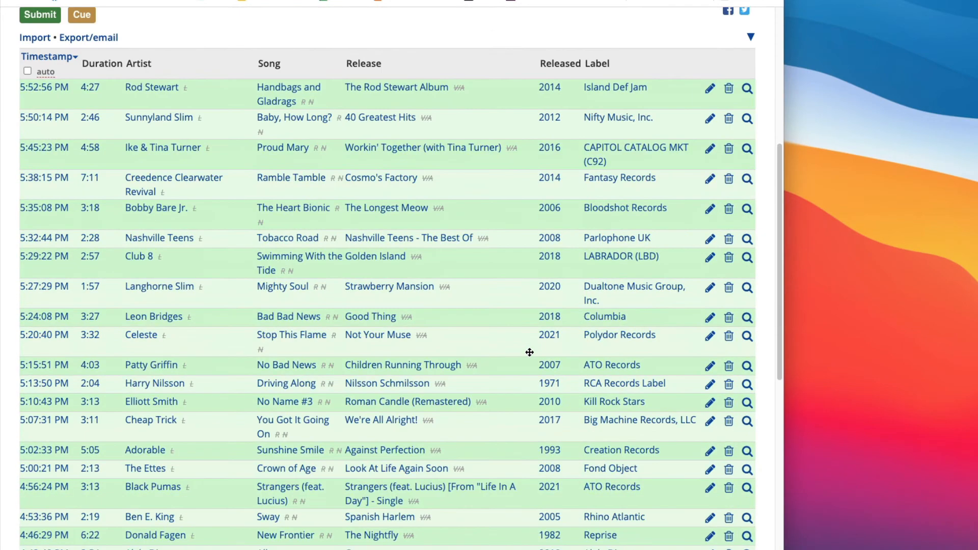
{"action": "scroll", "coordinate": [276, 203], "scroll_direction": "down", "scroll_amount": 8}
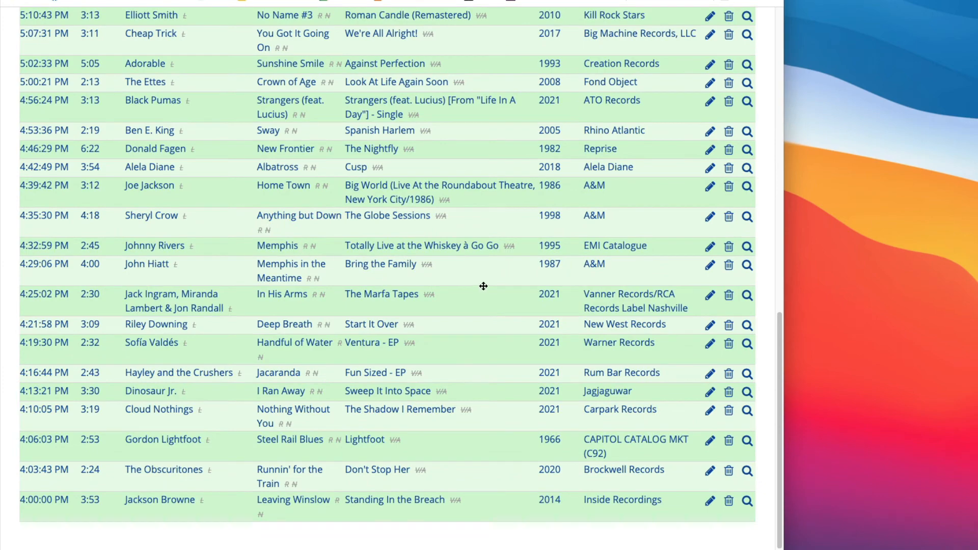
{"action": "scroll", "coordinate": [185, 310], "scroll_direction": "up", "scroll_amount": 6}
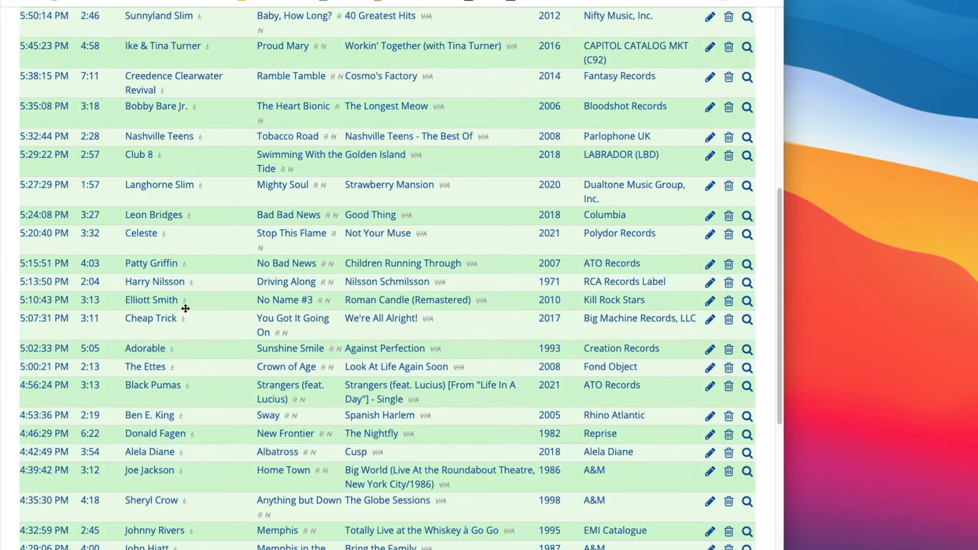
{"action": "scroll", "coordinate": [186, 309], "scroll_direction": "up", "scroll_amount": 5}
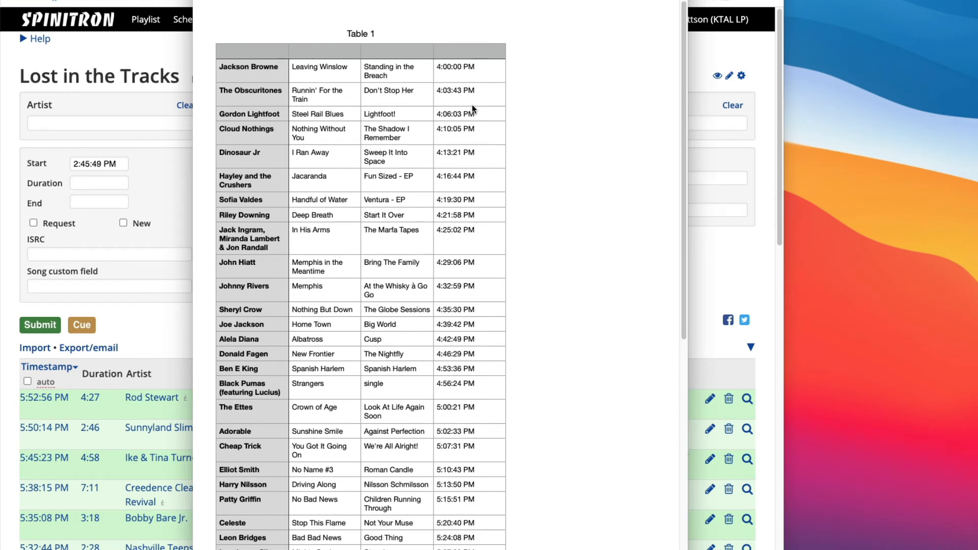
Step: In the spreadsheet, select the artist, song and release cells from Jackson Browne through Rod Stewart, leaving out the time column
{"action": "left_click", "coordinate": [244, 75]}
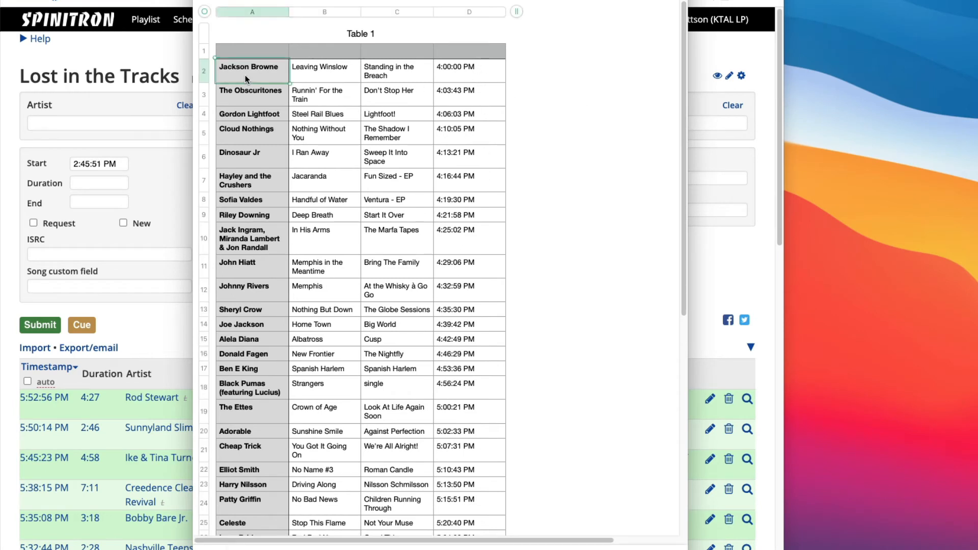
{"action": "scroll", "coordinate": [391, 182], "scroll_direction": "down", "scroll_amount": 10}
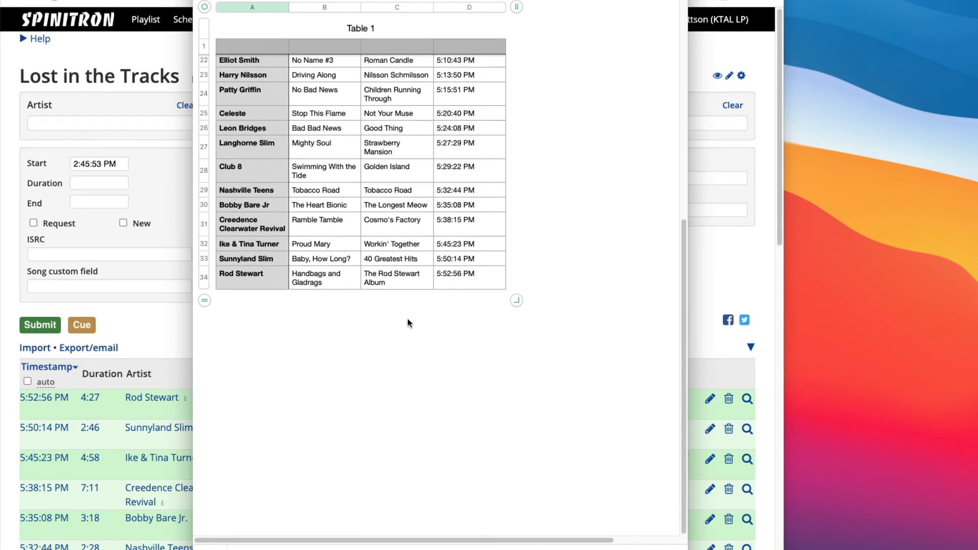
{"action": "left_click", "coordinate": [393, 283], "text": "shift"}
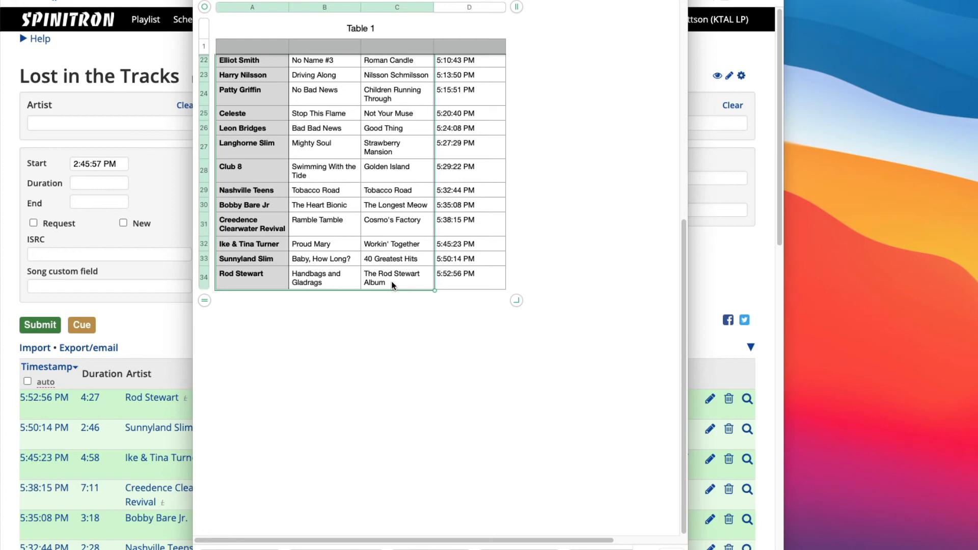
Step: Switch back to Spinitron and start a new playlist for the Lost in the Tracks show
{"action": "left_click", "coordinate": [140, 324]}
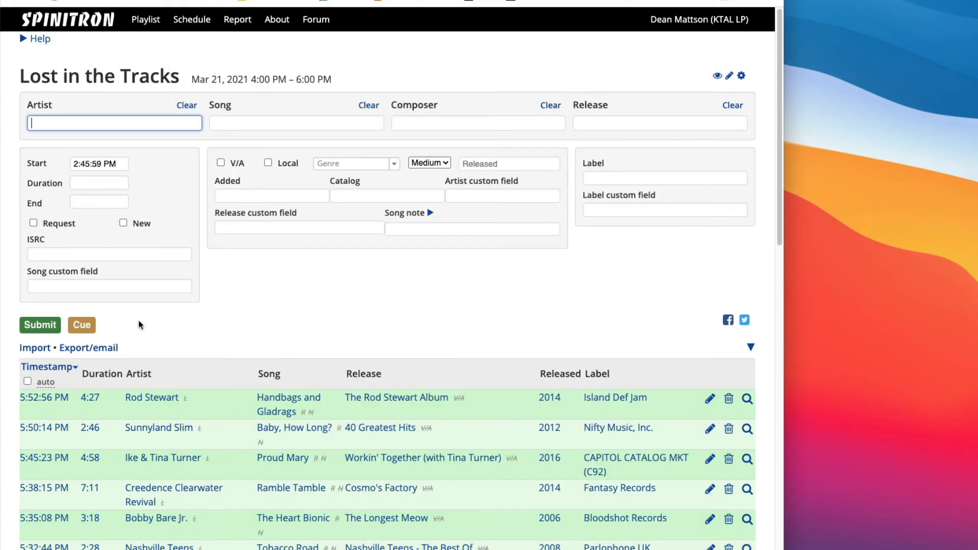
{"action": "left_click", "coordinate": [153, 20]}
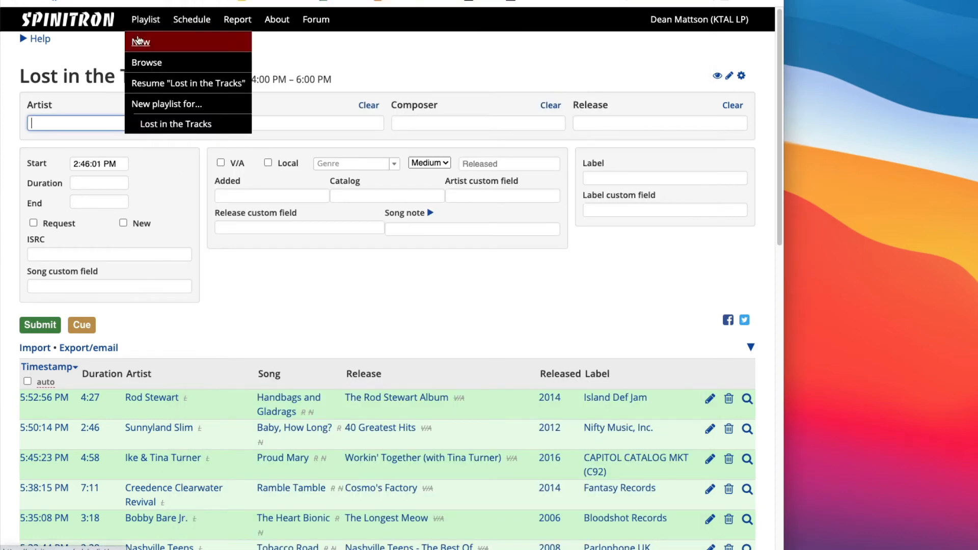
{"action": "left_click", "coordinate": [161, 125]}
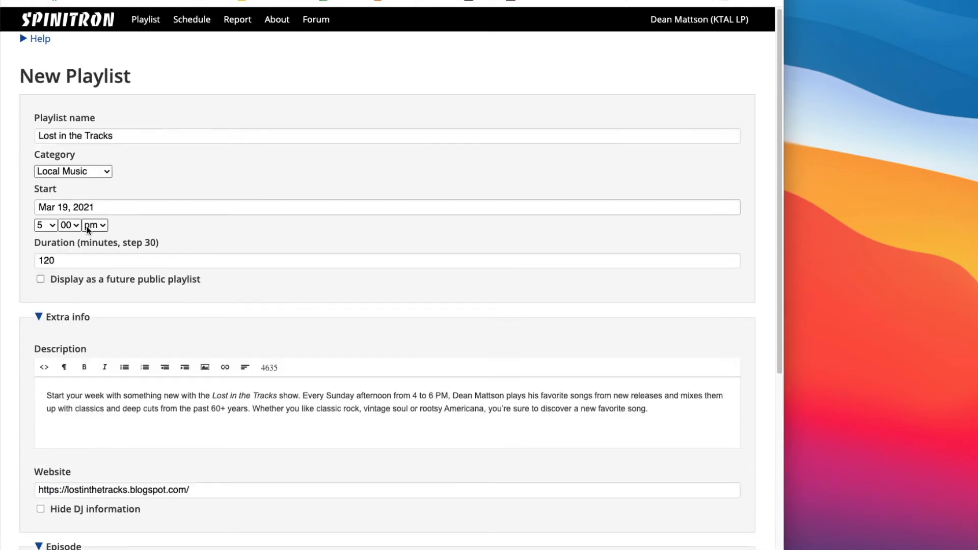
Step: Set the new playlist's start to Mar 23, 2021 at 2:00 pm
{"action": "left_click", "coordinate": [52, 224]}
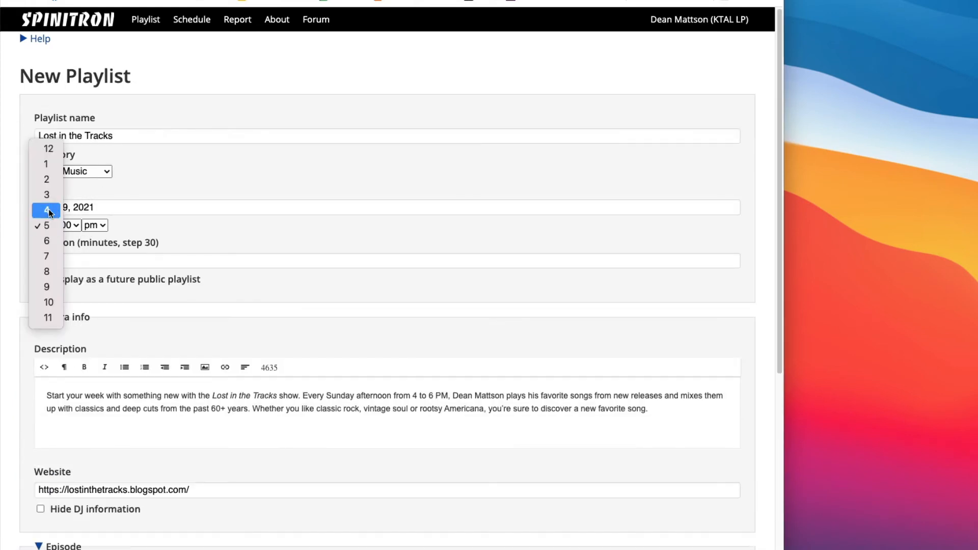
{"action": "left_click", "coordinate": [44, 179]}
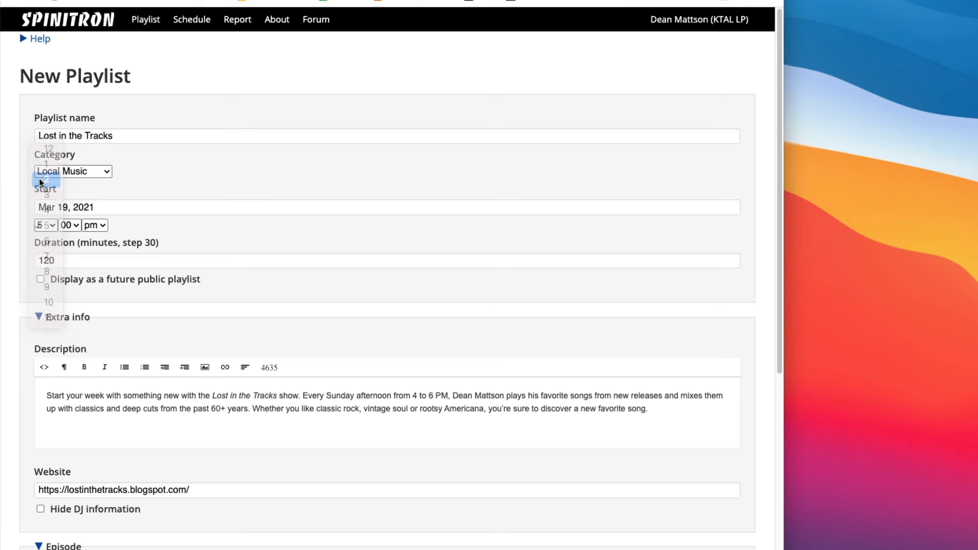
{"action": "left_click", "coordinate": [115, 210]}
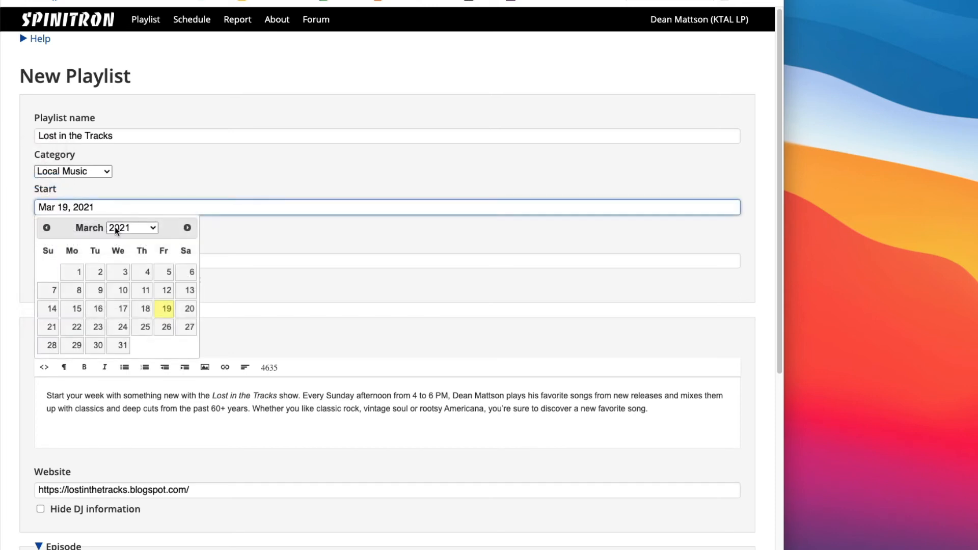
{"action": "left_click", "coordinate": [98, 328]}
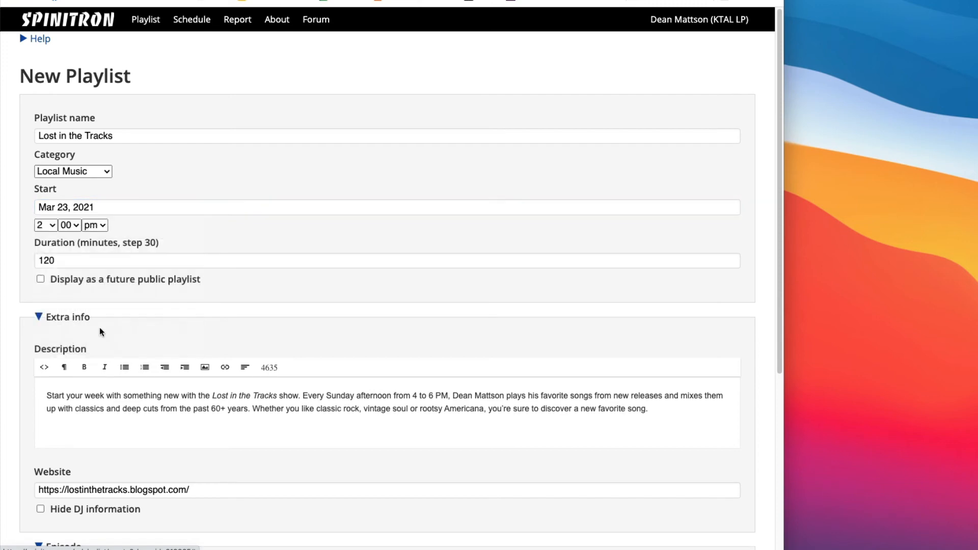
Step: Name the episode "Lost in the Tracks #186" and create the playlist
{"action": "scroll", "coordinate": [109, 153], "scroll_direction": "down", "scroll_amount": 5}
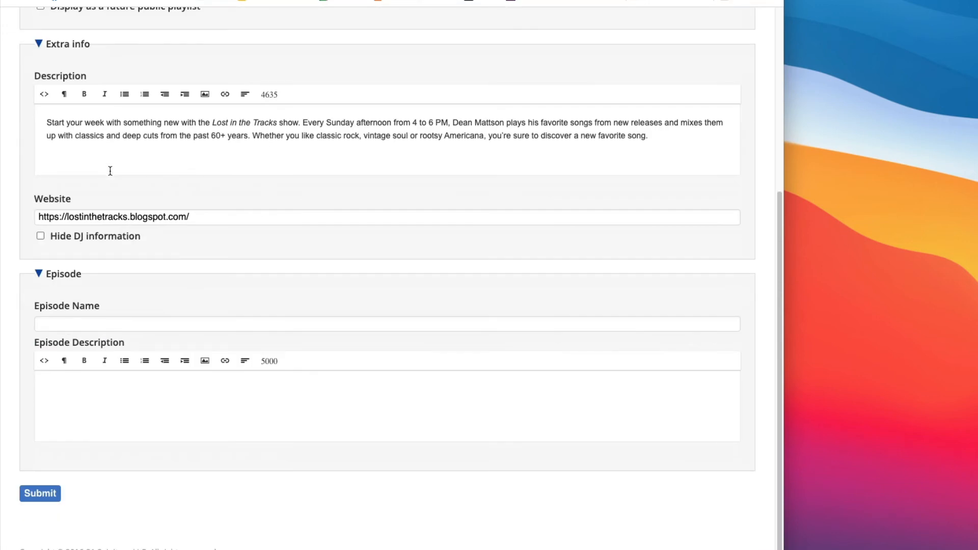
{"action": "left_click", "coordinate": [107, 328]}
{"action": "type", "text": "Lost in the Tracks"}
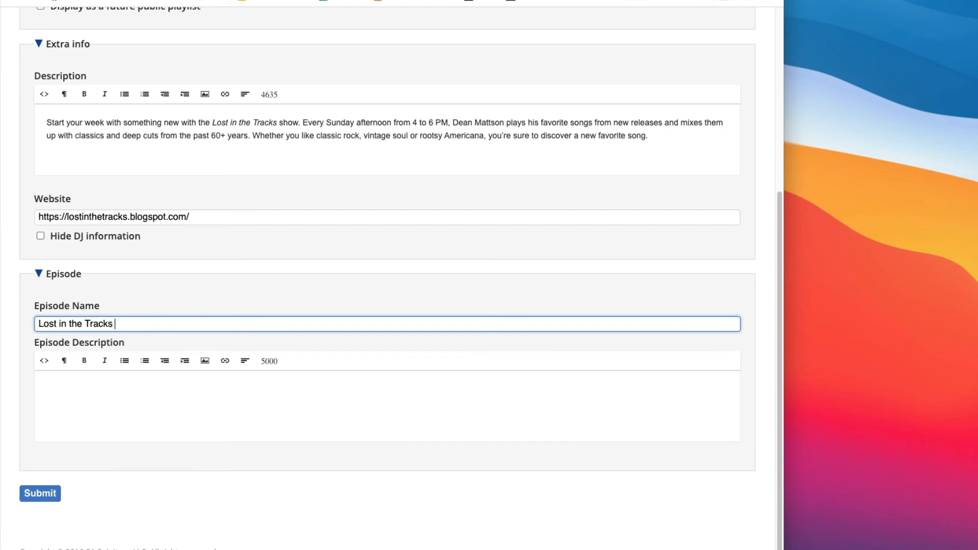
{"action": "type", "text": " #186"}
{"action": "left_click", "coordinate": [41, 494]}
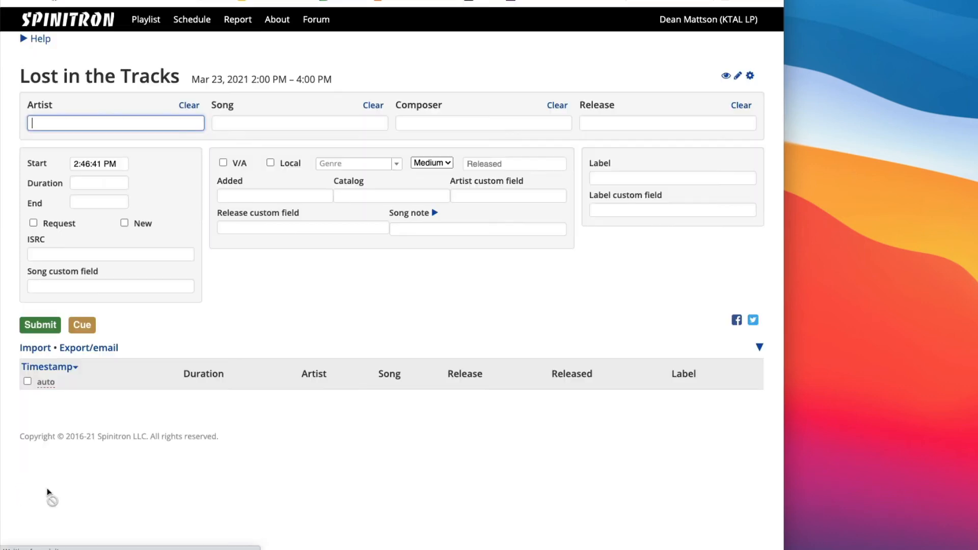
Step: Import the copied spreadsheet songs as text, keeping the Artist, Song and Release columns and accepting the spins without timestamps
{"action": "left_click", "coordinate": [36, 348]}
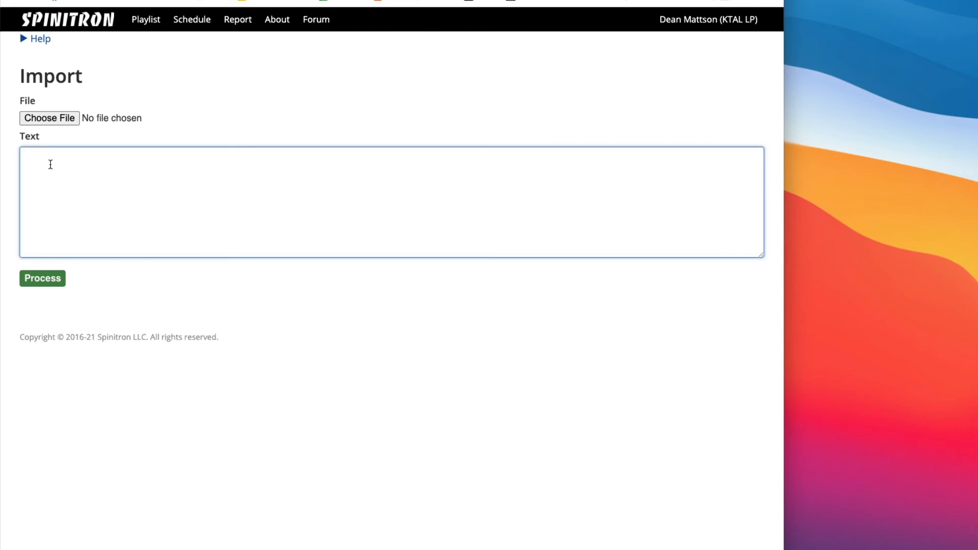
{"action": "key", "text": "super+v"}
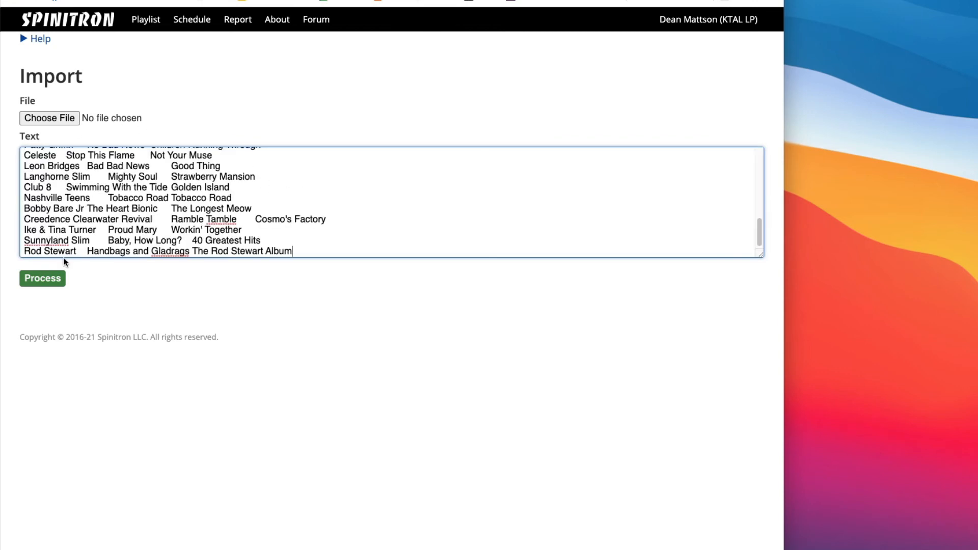
{"action": "left_click", "coordinate": [29, 280]}
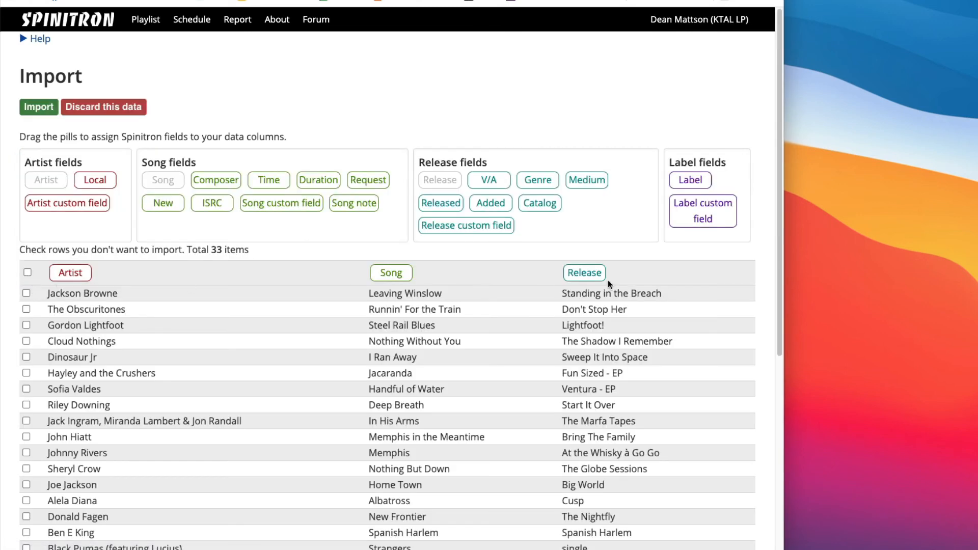
{"action": "left_click", "coordinate": [34, 107]}
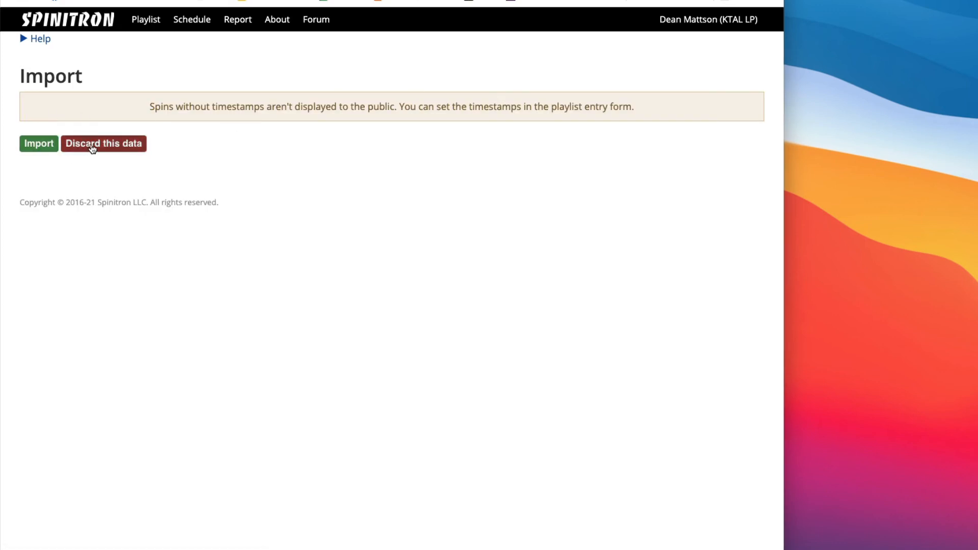
{"action": "left_click", "coordinate": [41, 144]}
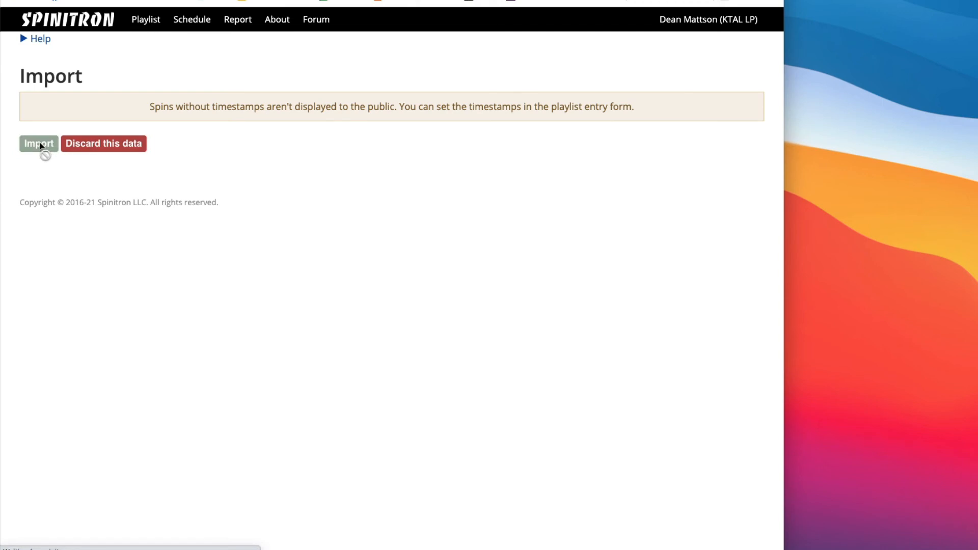
Step: Correct the Jackson Browne entry's metadata with the "Leaving Winslow" match from "Standing In the Breach" (Inside Recordings, 2014)
{"action": "scroll", "coordinate": [237, 258], "scroll_direction": "down", "scroll_amount": 5}
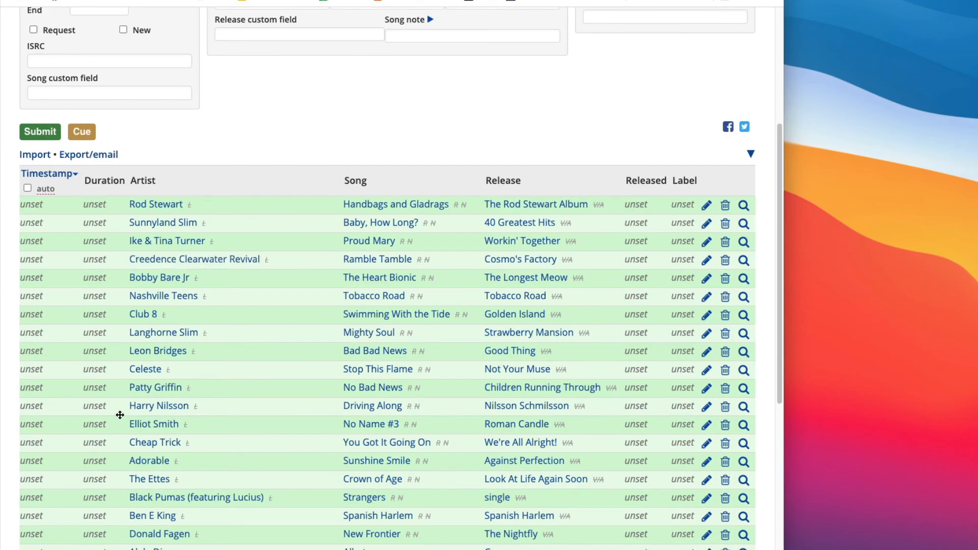
{"action": "scroll", "coordinate": [123, 410], "scroll_direction": "down", "scroll_amount": 6}
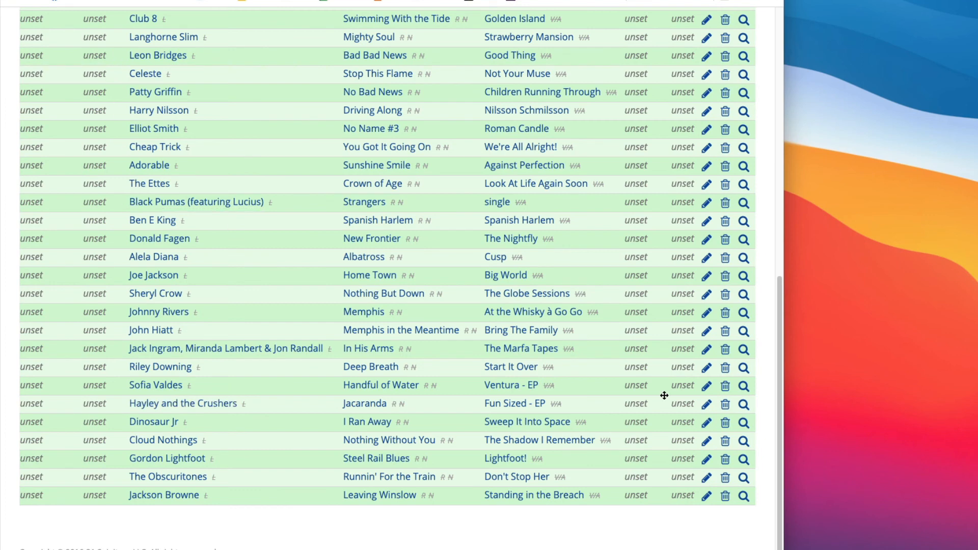
{"action": "left_click", "coordinate": [745, 496]}
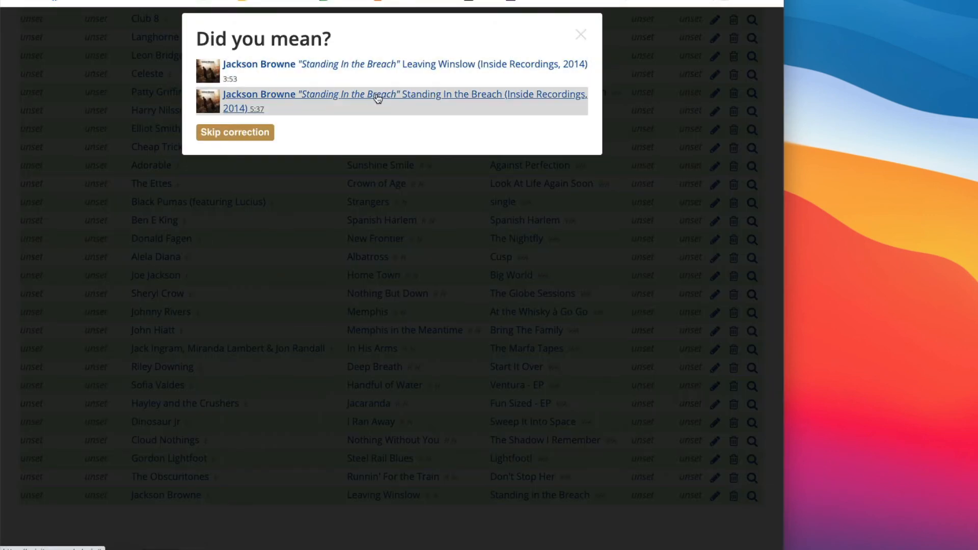
{"action": "left_click", "coordinate": [377, 65]}
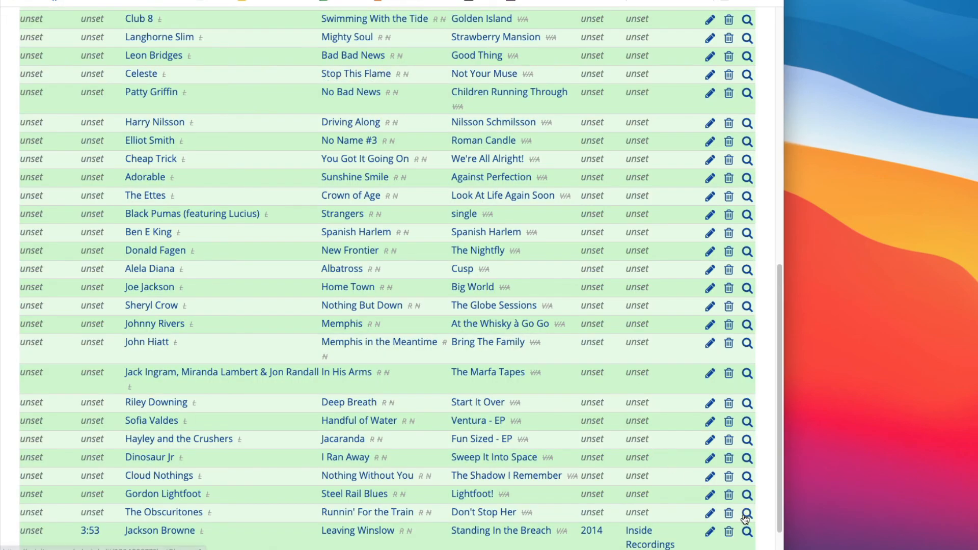
Step: Edit the Jackson Browne "Leaving Winslow" entry and save it with the prefilled current time, 2:47:28 PM, as its start
{"action": "scroll", "coordinate": [652, 482], "scroll_direction": "down", "scroll_amount": 2}
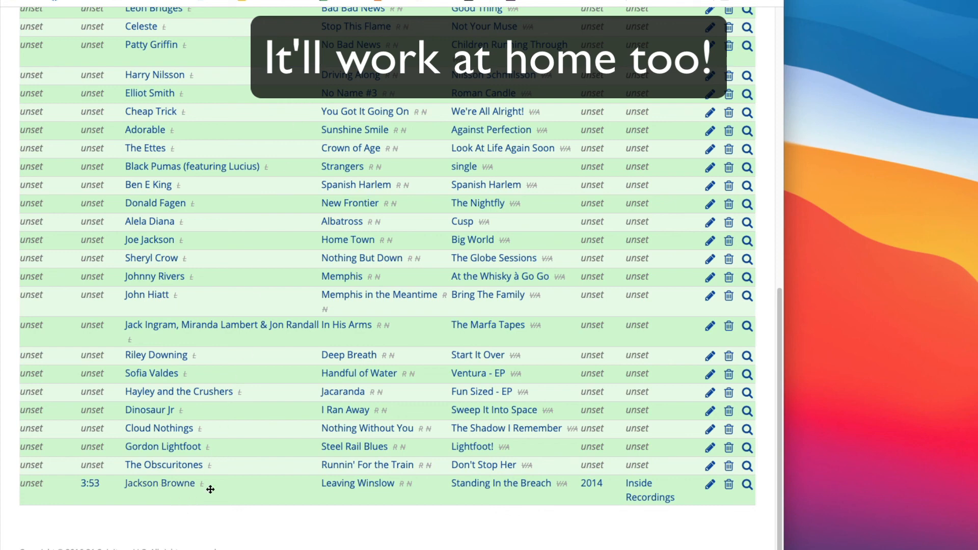
{"action": "left_click", "coordinate": [710, 487]}
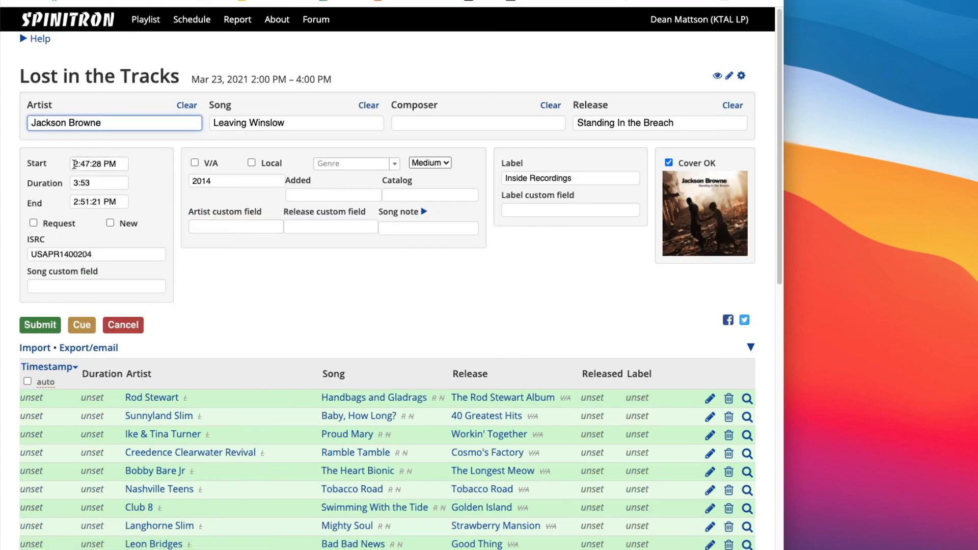
{"action": "left_click", "coordinate": [51, 325]}
Step: Edit The Obscuritones' "Runnin' For the Train" entry and save it with the prefilled current time, 2:47:39 PM, as its start
{"action": "scroll", "coordinate": [275, 319], "scroll_direction": "down", "scroll_amount": 10}
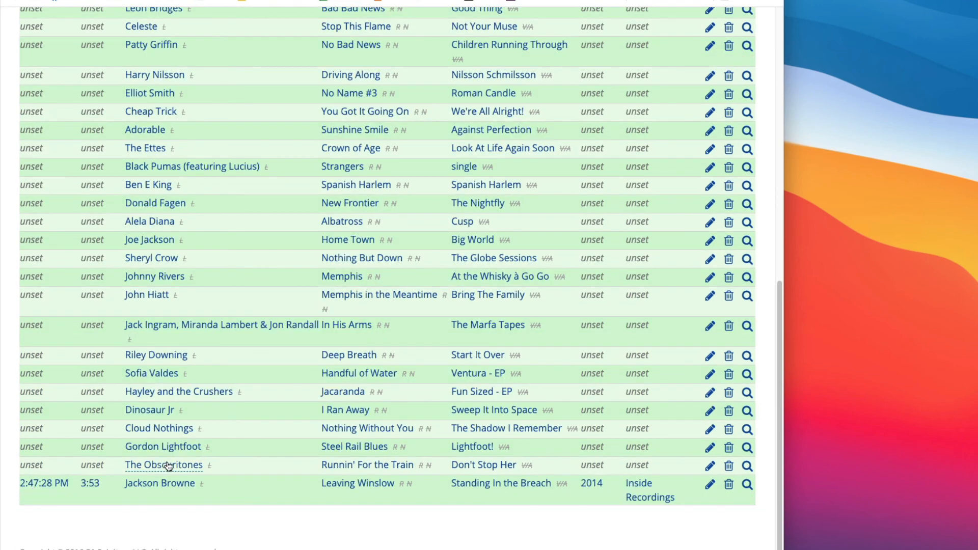
{"action": "left_click", "coordinate": [710, 466]}
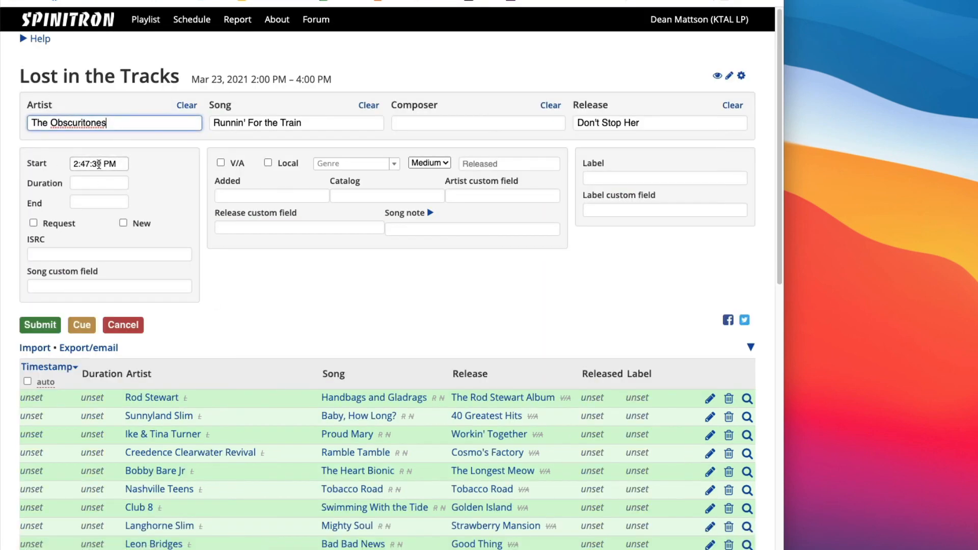
{"action": "left_click", "coordinate": [40, 325]}
Step: Correct The Obscuritones entry's metadata with the "Runnin' for the Train" match from "Don't Stop Her" (Brockwell Records, 2020)
{"action": "scroll", "coordinate": [323, 407], "scroll_direction": "down", "scroll_amount": 10}
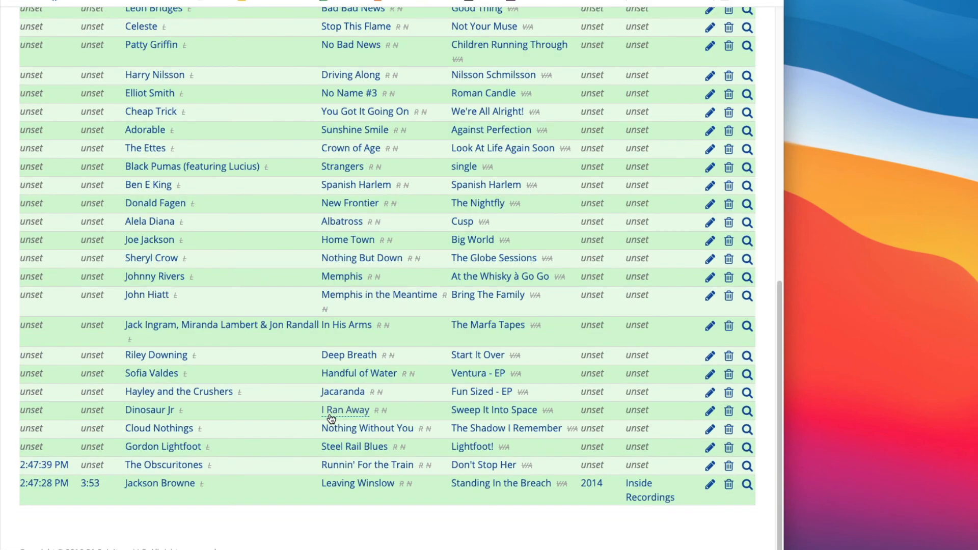
{"action": "left_click", "coordinate": [748, 467]}
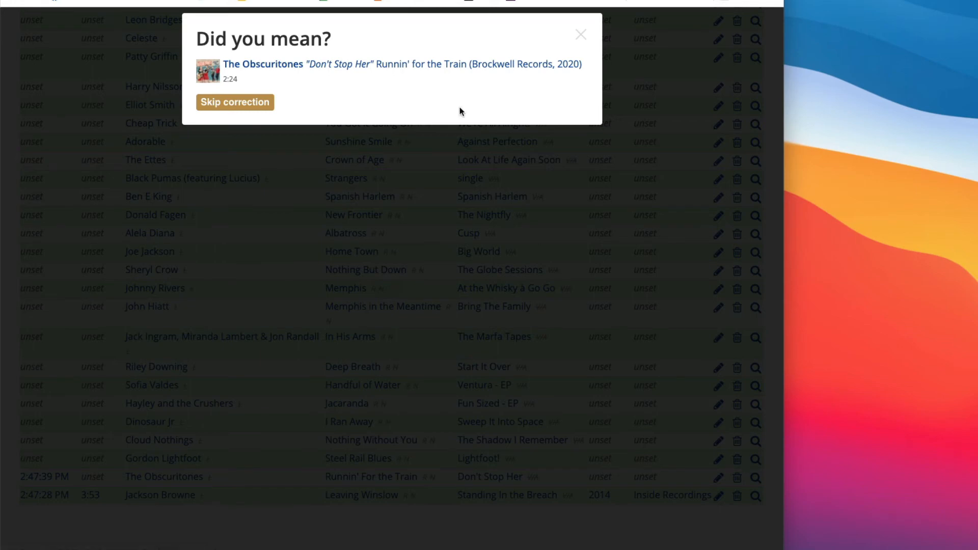
{"action": "left_click", "coordinate": [420, 74]}
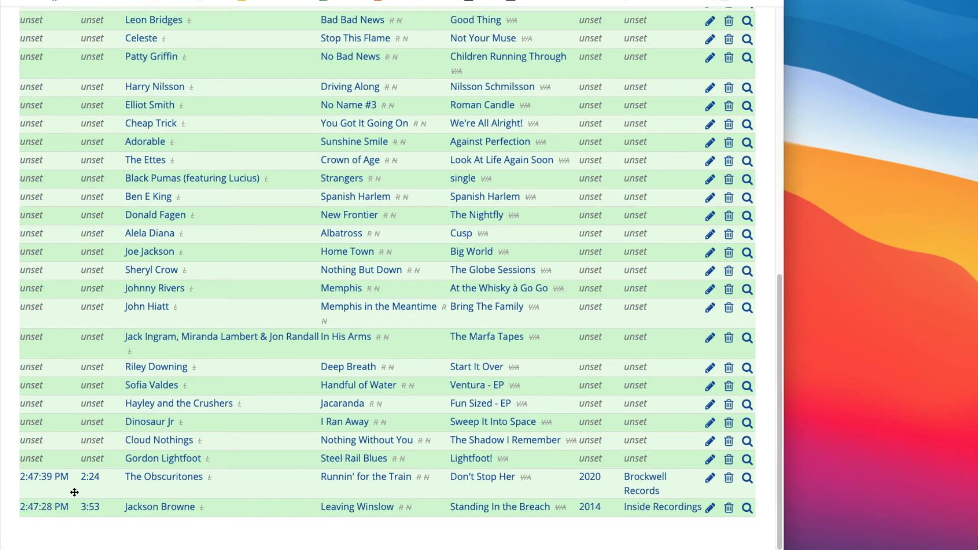